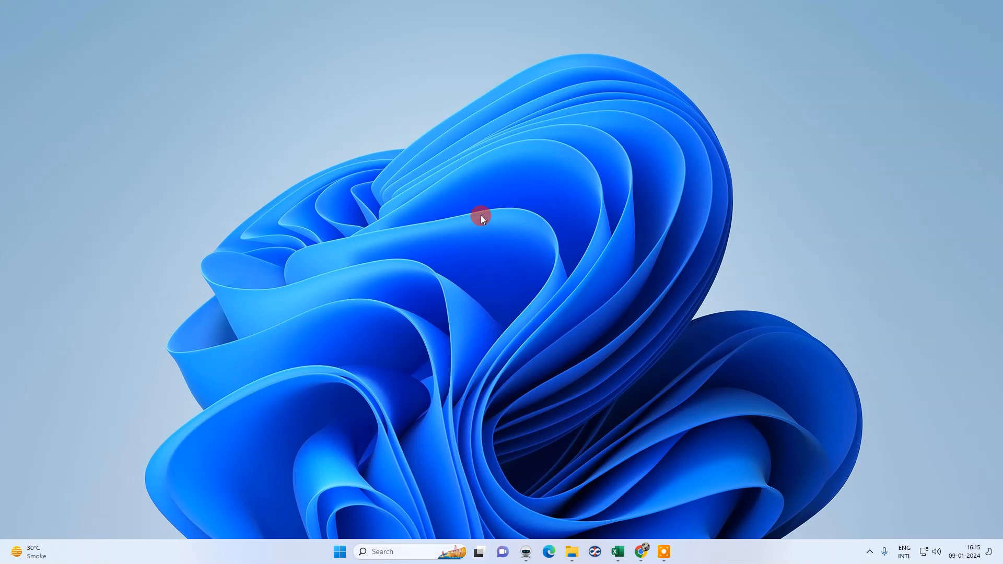
pyautogui.rightClick(463, 136)
pyautogui.click(507, 178)
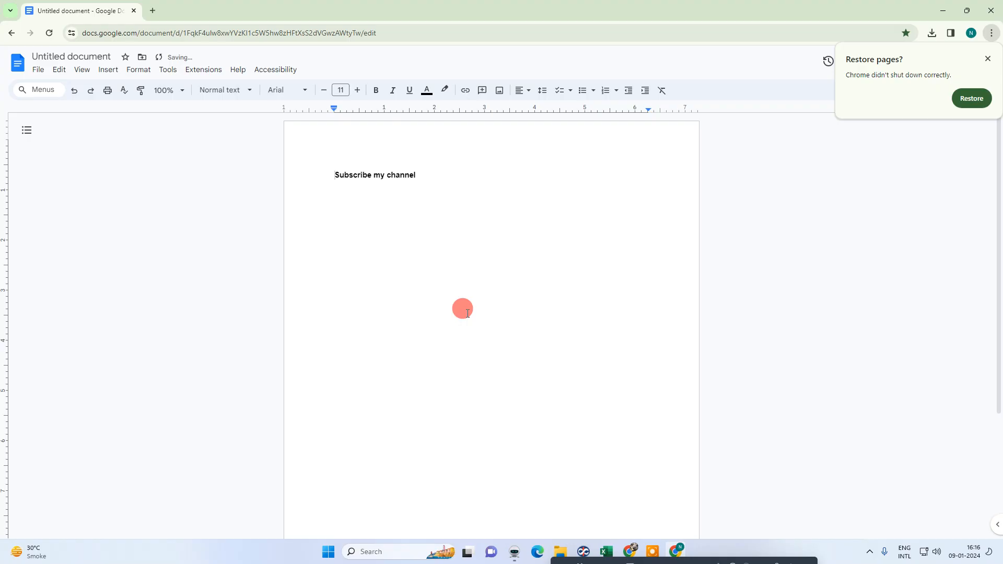
# - Dismiss the prompt to restore pages and apply the Title style to the line "Subscribe my channel"
pyautogui.click(990, 59)
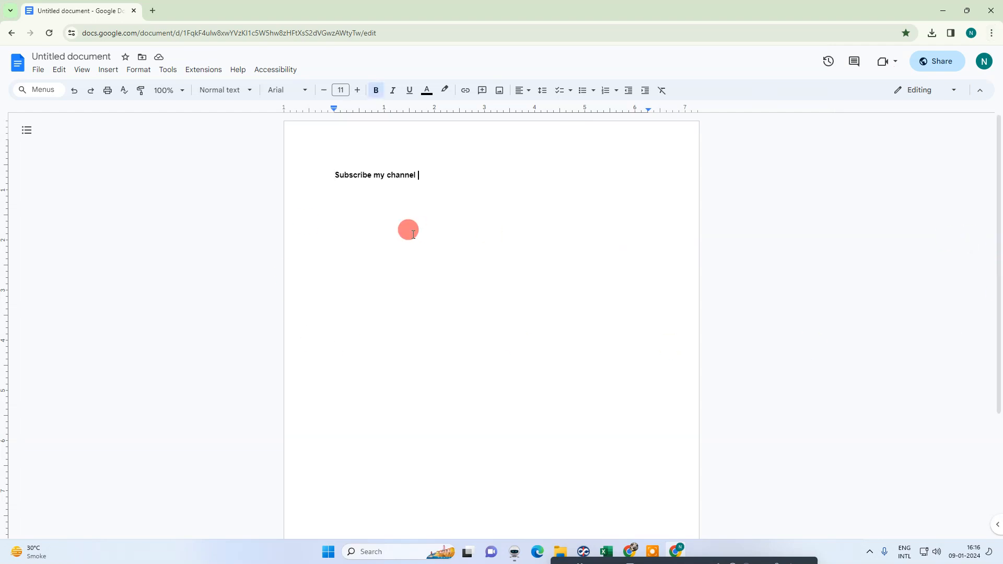
pyautogui.tripleClick(380, 177)
pyautogui.tripleClick(349, 176)
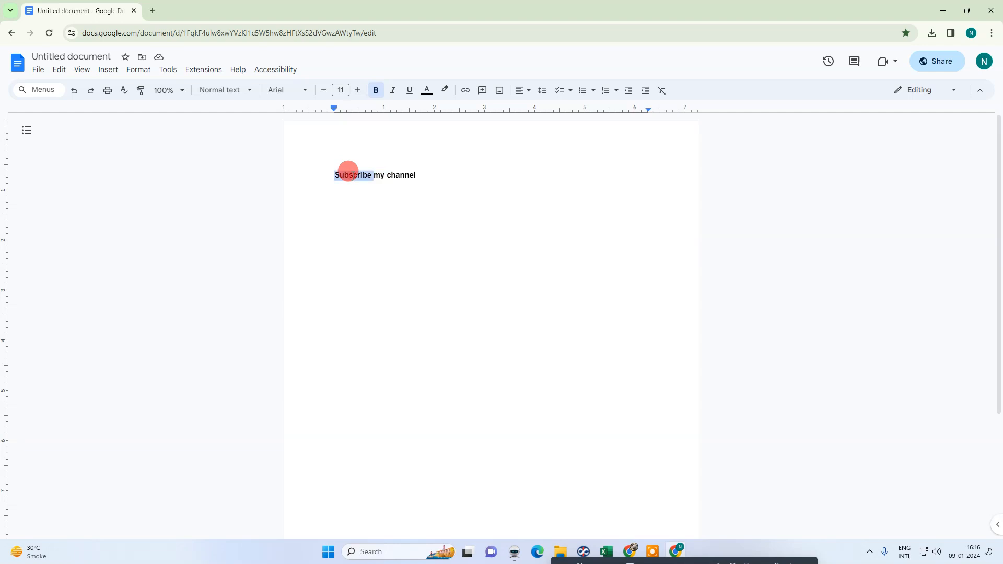
pyautogui.tripleClick(364, 177)
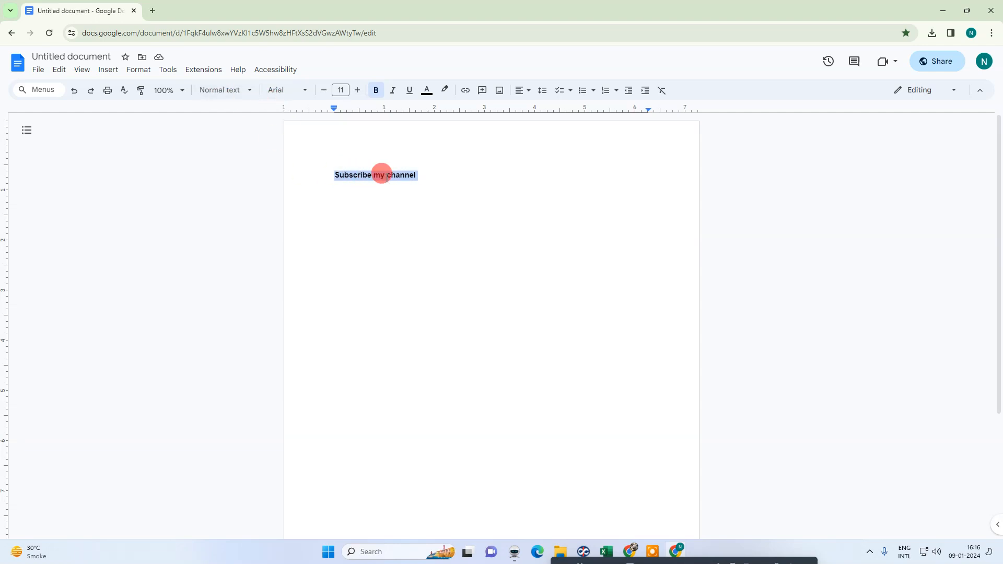
pyautogui.click(382, 174)
pyautogui.tripleClick(363, 173)
pyautogui.click(209, 93)
pyautogui.moveTo(253, 164)
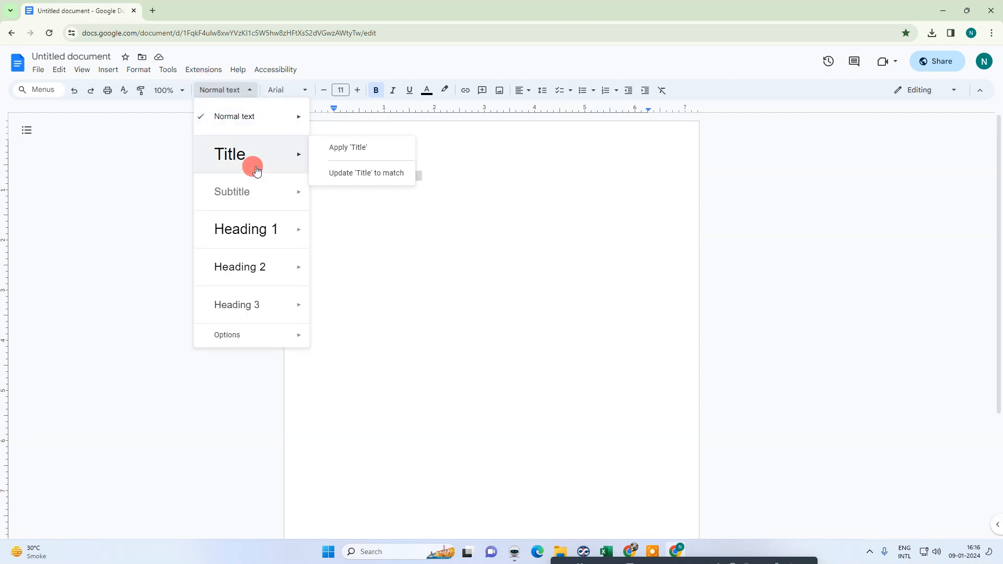
pyautogui.click(343, 148)
pyautogui.click(469, 268)
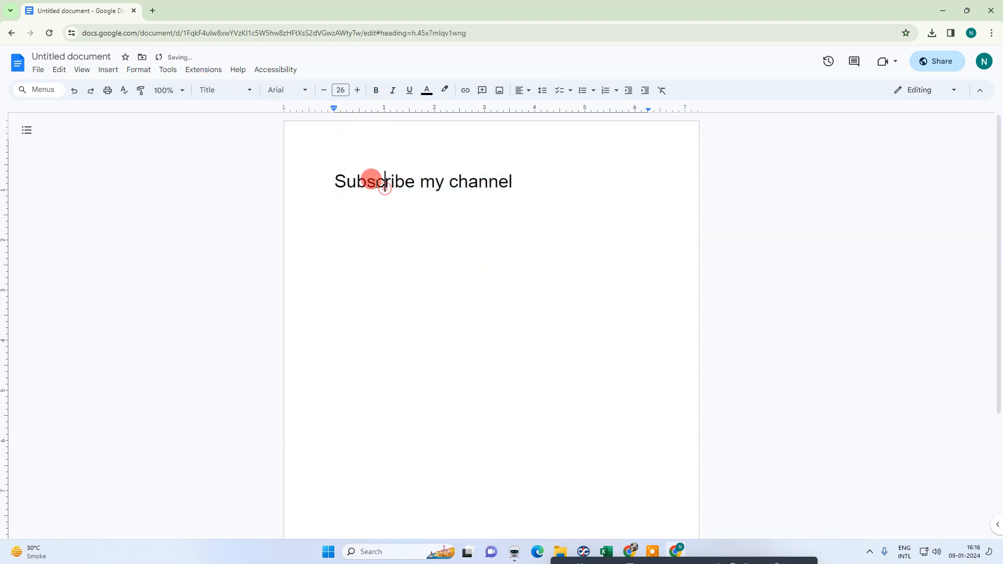
# - Center the "Subscribe my channel" title line on the page
pyautogui.tripleClick(347, 178)
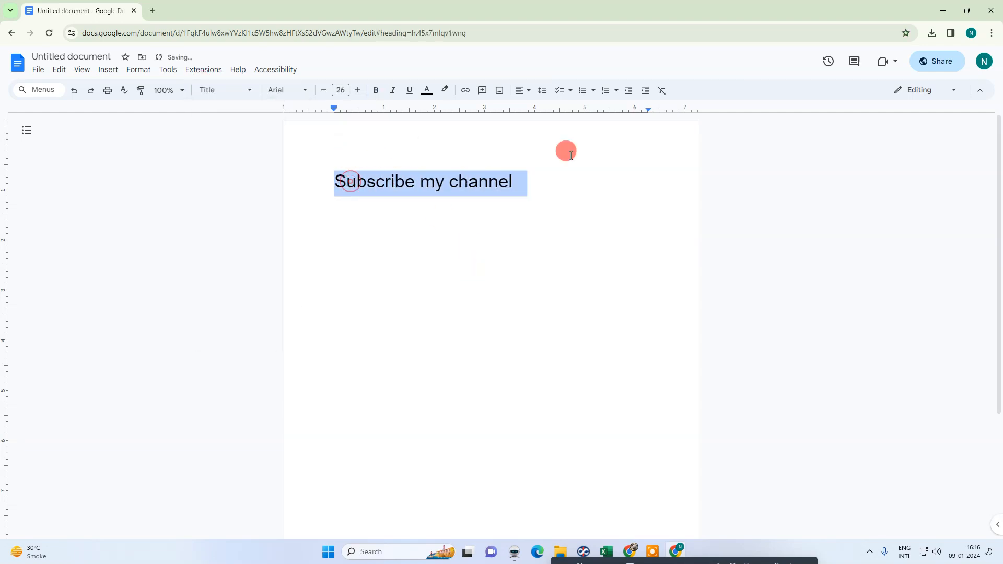
pyautogui.click(521, 90)
pyautogui.click(537, 108)
pyautogui.click(517, 241)
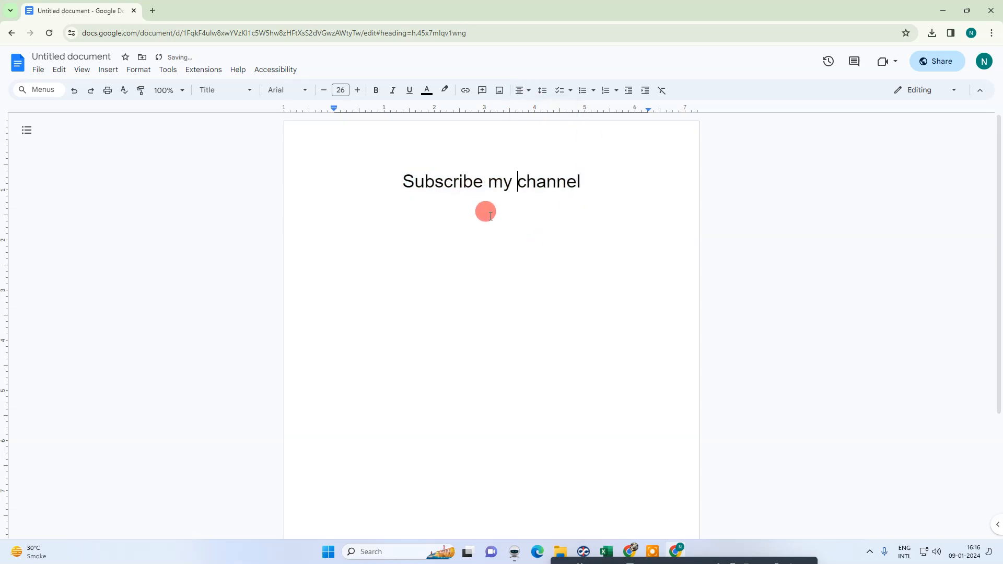
pyautogui.click(510, 250)
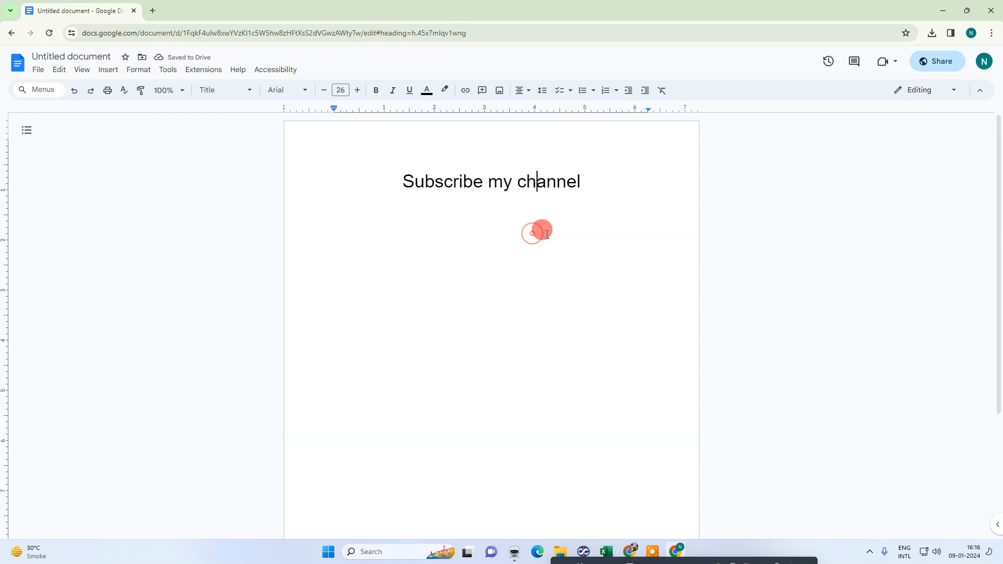
pyautogui.click(570, 202)
pyautogui.click(519, 257)
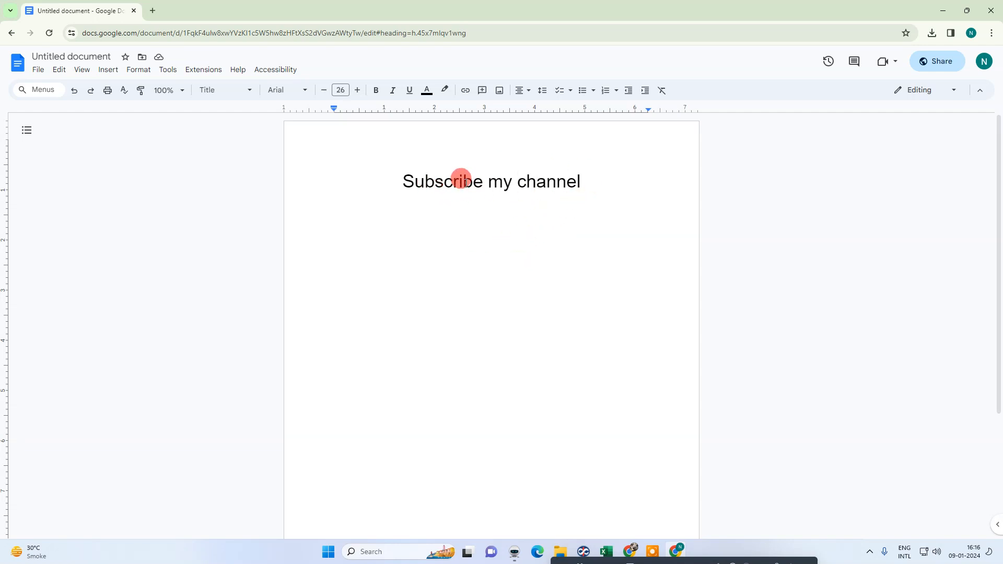
pyautogui.click(516, 184)
pyautogui.click(450, 199)
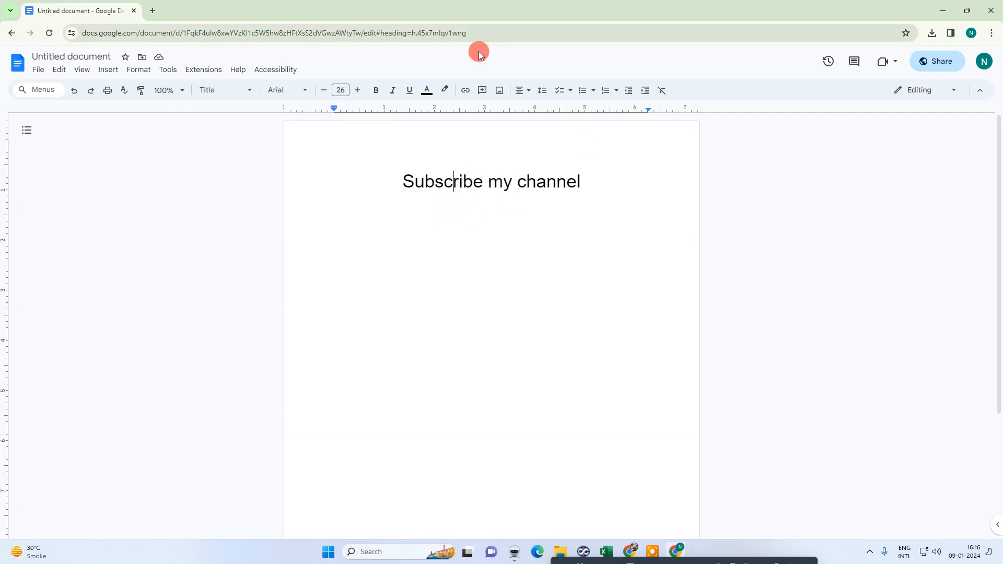
# - Search the web for "youtube" images and insert the black and red YouTube wordmark into the title line
pyautogui.click(499, 90)
pyautogui.click(523, 125)
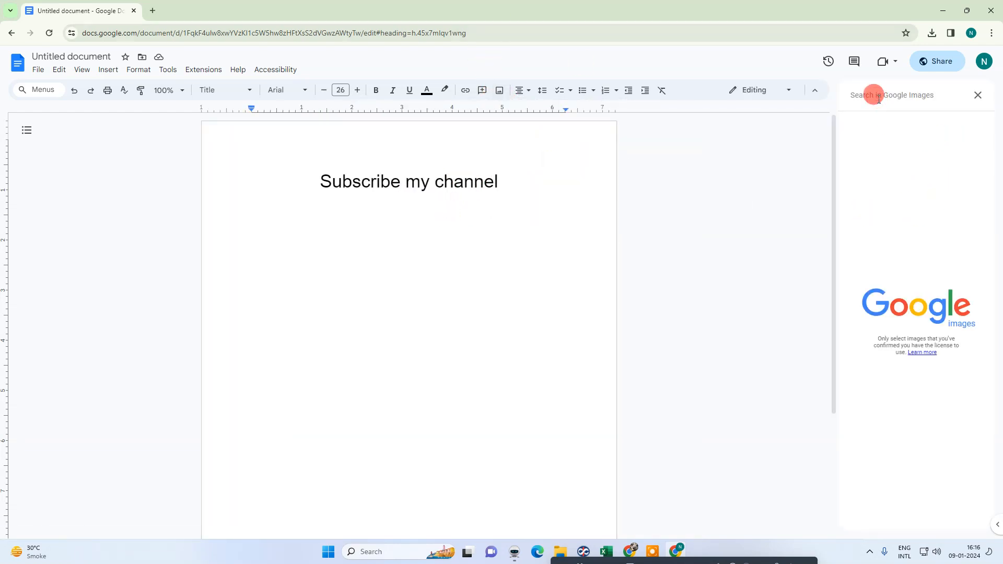
pyautogui.write('youtube')
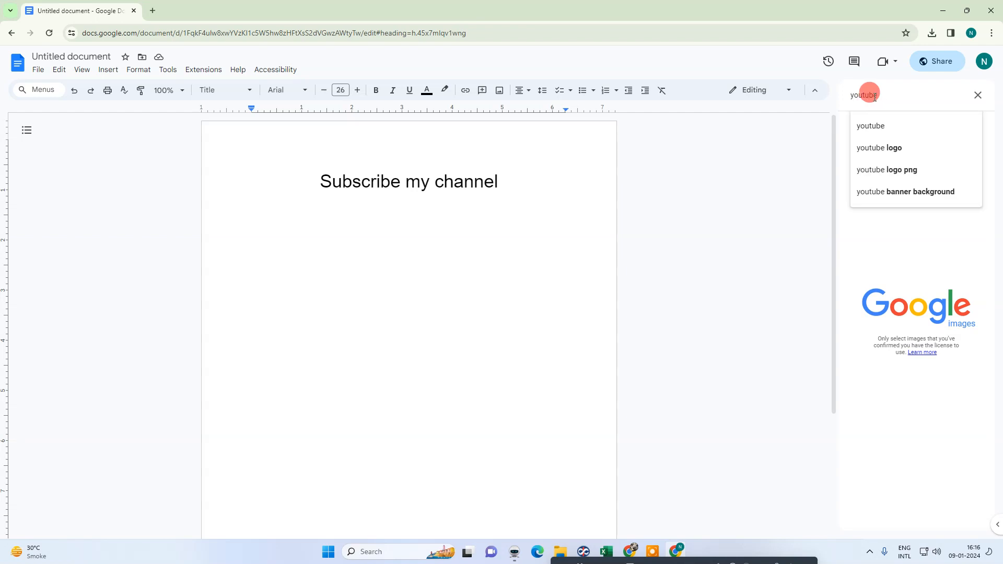
pyautogui.click(875, 131)
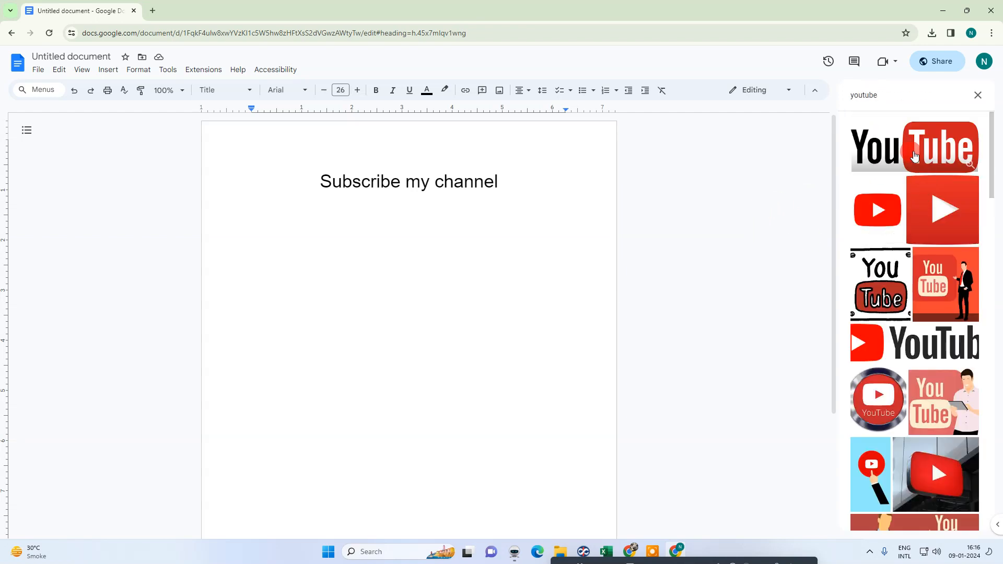
pyautogui.moveTo(910, 150); pyautogui.dragTo(660, 231)
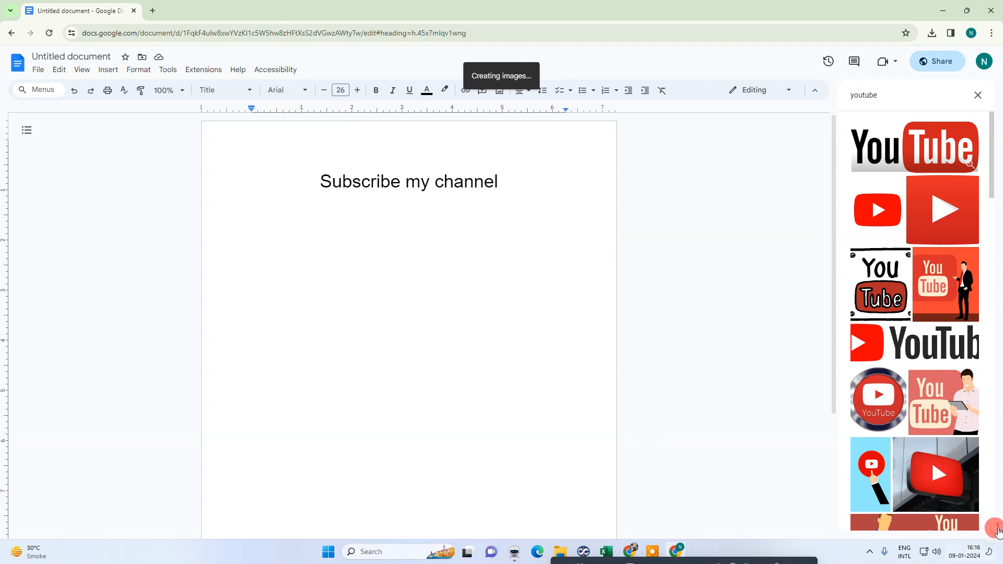
pyautogui.click(977, 96)
# - Set the YouTube image's text wrapping to behind text
pyautogui.click(539, 273)
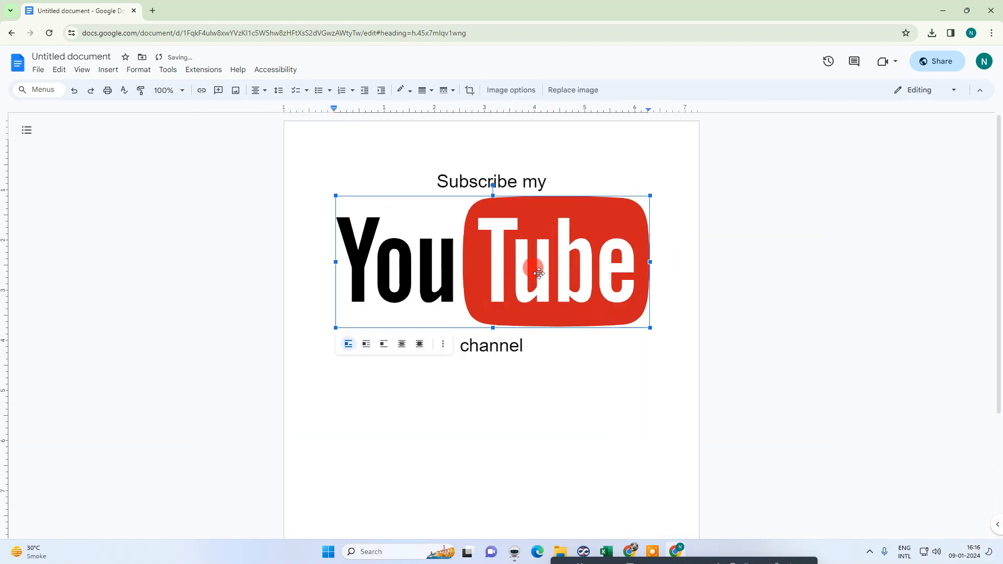
pyautogui.click(491, 435)
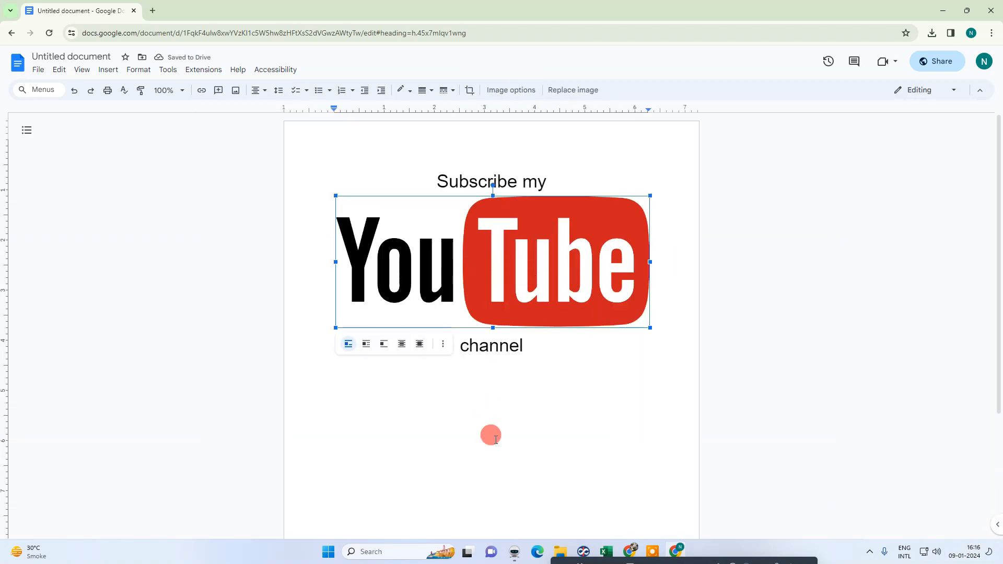
pyautogui.click(426, 243)
pyautogui.click(389, 260)
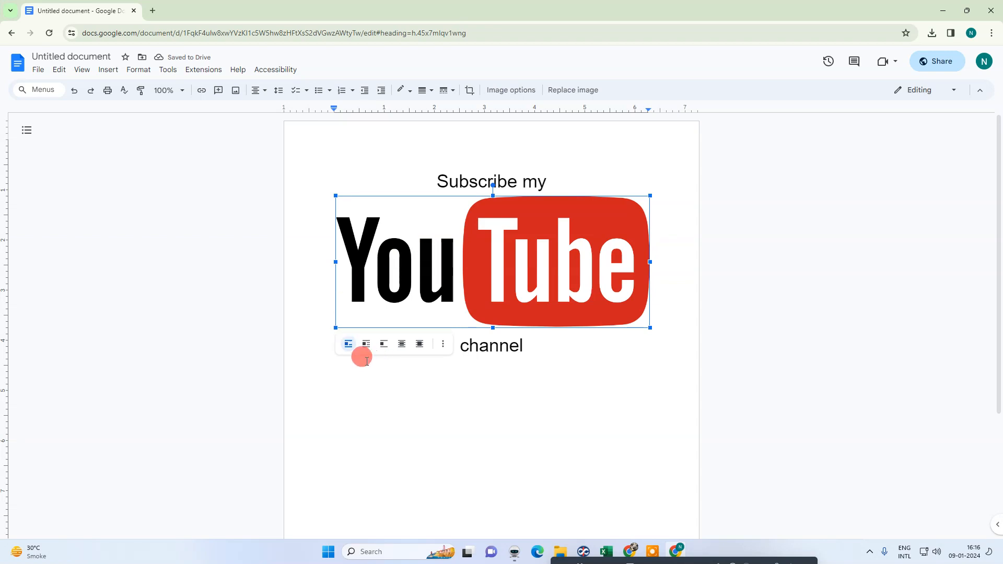
pyautogui.click(401, 347)
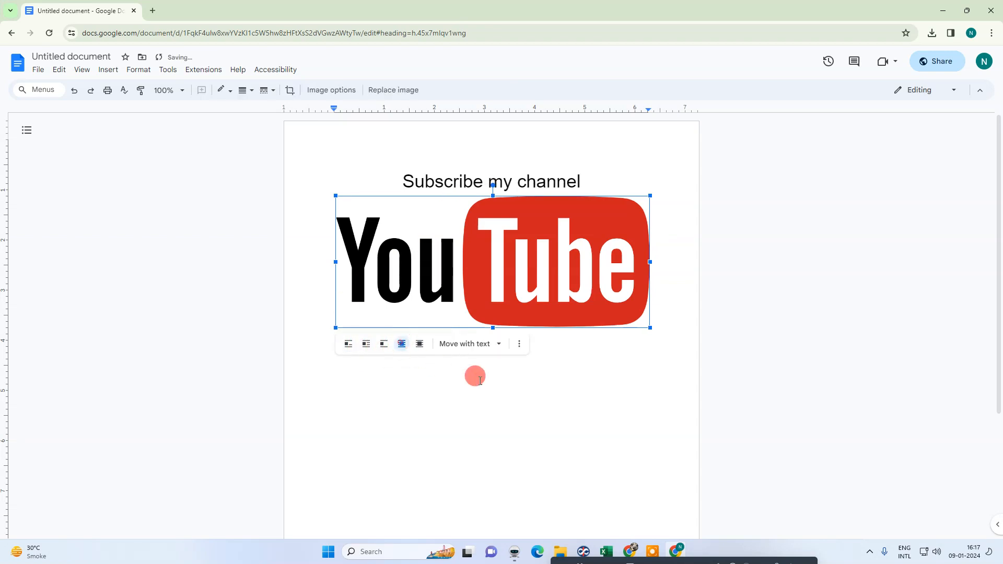
# - Move the YouTube image down the page so it sits clear below the title line
pyautogui.click(536, 398)
pyautogui.moveTo(536, 291); pyautogui.dragTo(550, 359)
pyautogui.click(405, 179)
pyautogui.click(532, 228)
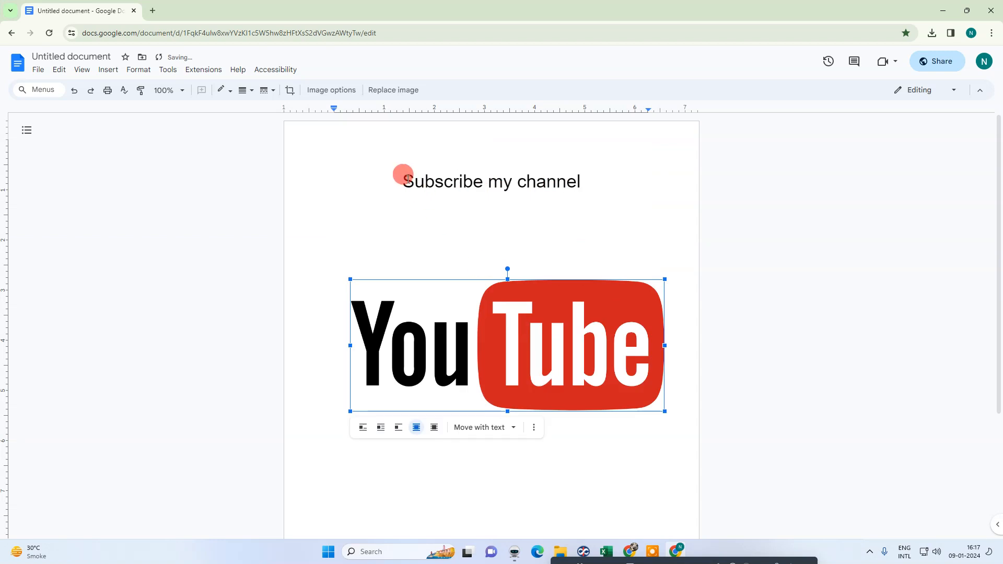
# - Insert four blank lines before the title and move the YouTube image up so its lower edge lies behind the title text
pyautogui.click(403, 182)
pyautogui.press('Return')
pyautogui.press('Return')
pyautogui.press('Return')
pyautogui.press('Return')
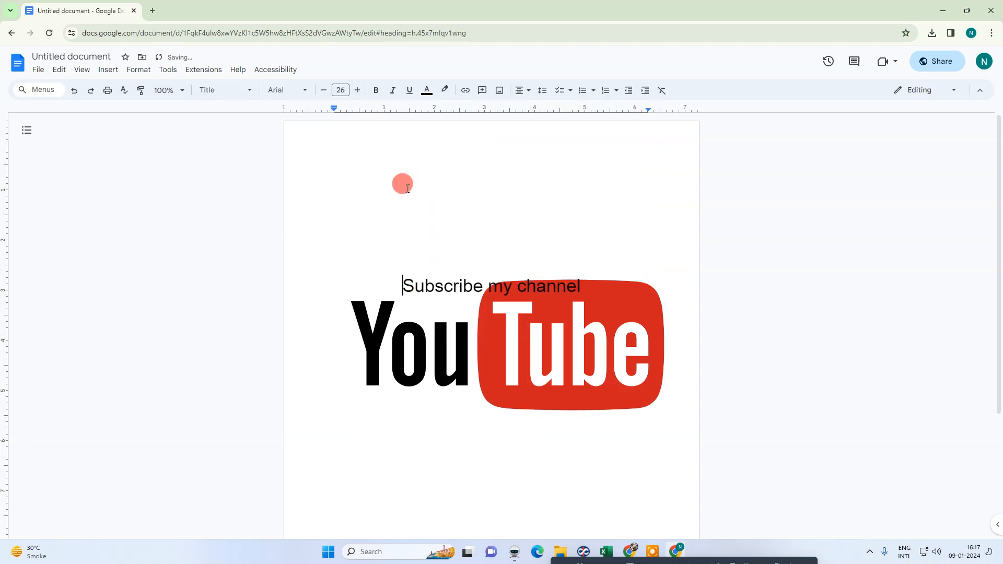
pyautogui.moveTo(584, 374); pyautogui.dragTo(597, 226)
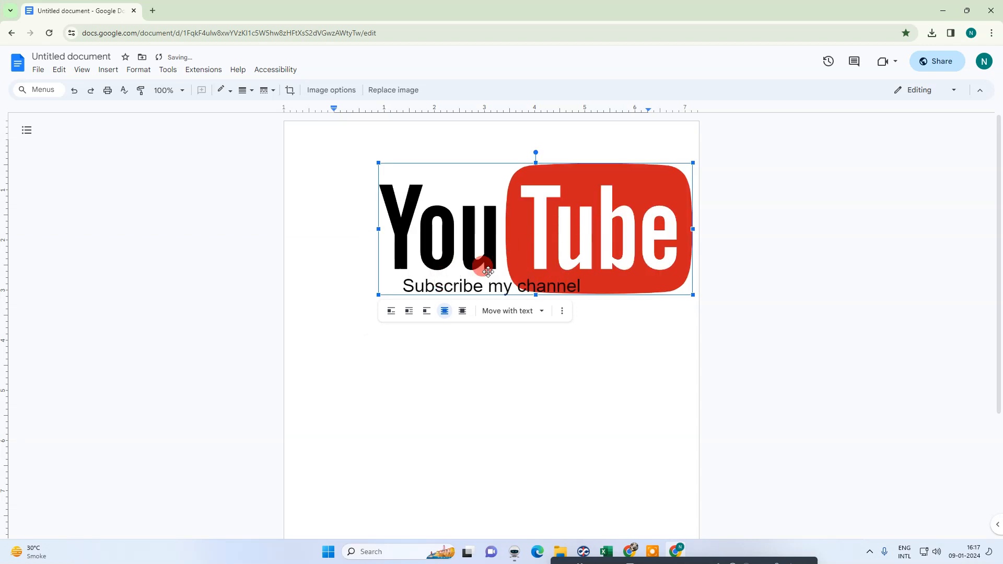
# - Reduce the font size of "Subscribe my channel" to 18
pyautogui.click(482, 286)
pyautogui.doubleClick(423, 288)
pyautogui.click(413, 287)
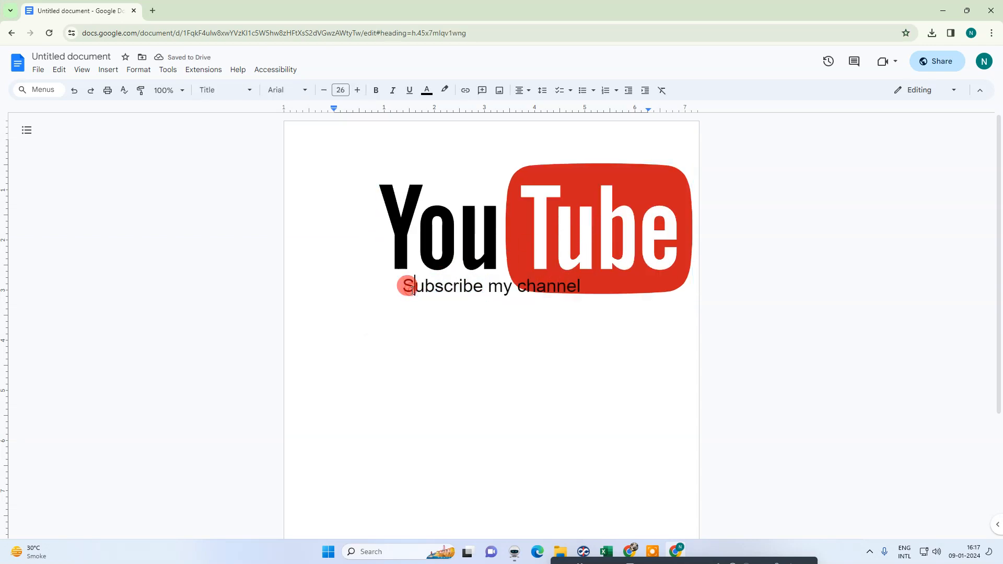
pyautogui.moveTo(407, 288); pyautogui.dragTo(589, 282)
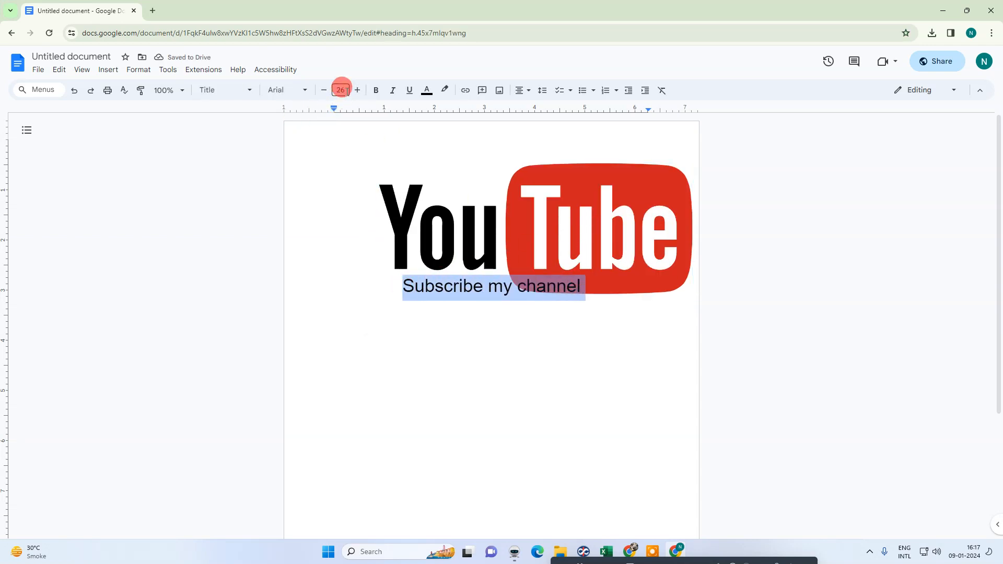
pyautogui.click(323, 90)
pyautogui.click(324, 90)
pyautogui.click(323, 90)
pyautogui.click(324, 90)
pyautogui.click(324, 90)
pyautogui.click(323, 90)
pyautogui.click(324, 90)
pyautogui.click(323, 89)
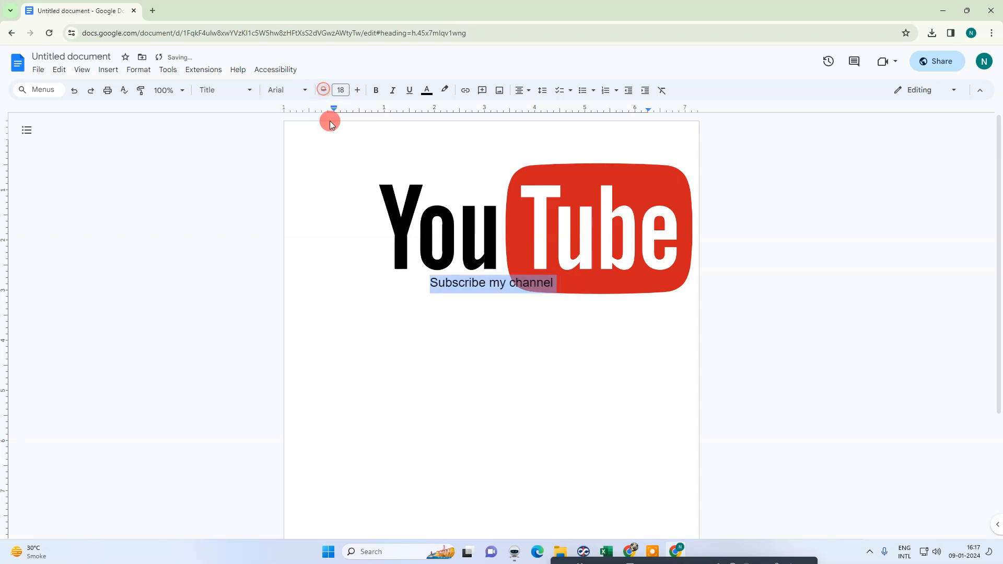
# - Left-align the "Subscribe my channel" line
pyautogui.click(428, 286)
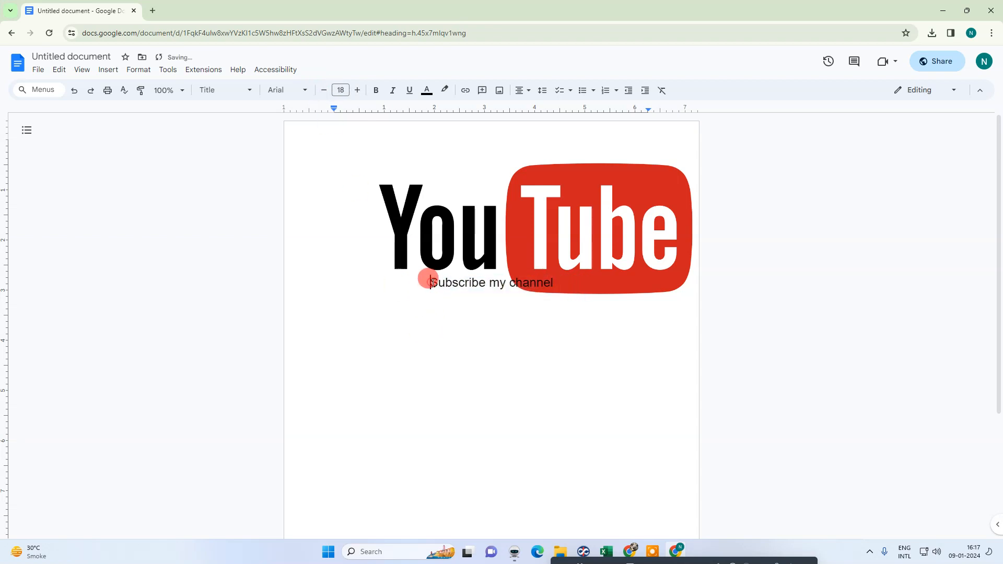
pyautogui.click(521, 90)
pyautogui.click(523, 108)
pyautogui.click(493, 369)
# - Shift the YouTube image toward the left margin and enlarge it slightly, keeping its lower part behind the "Subscribe my channel" text
pyautogui.moveTo(555, 234); pyautogui.dragTo(502, 243)
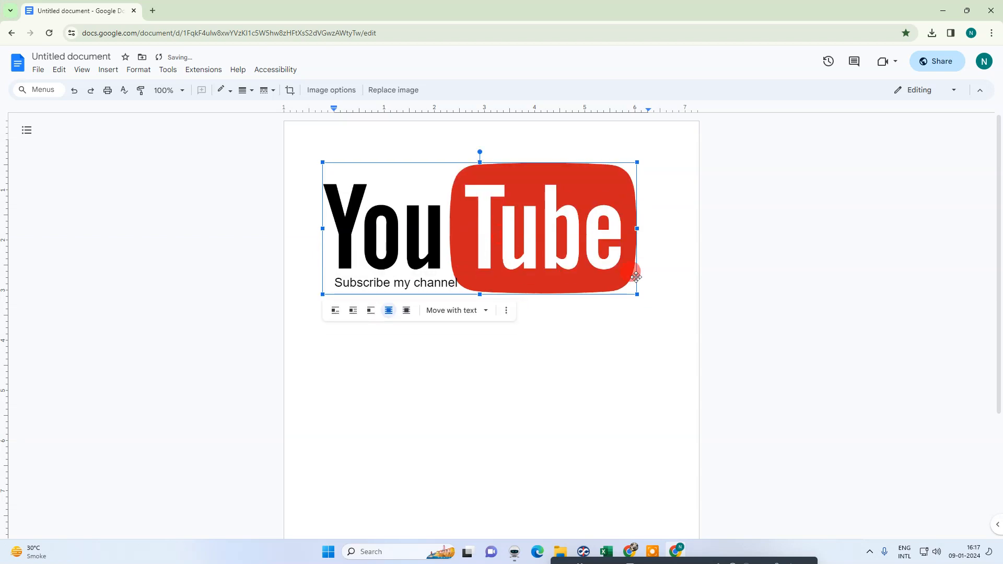
pyautogui.moveTo(635, 294); pyautogui.dragTo(653, 301)
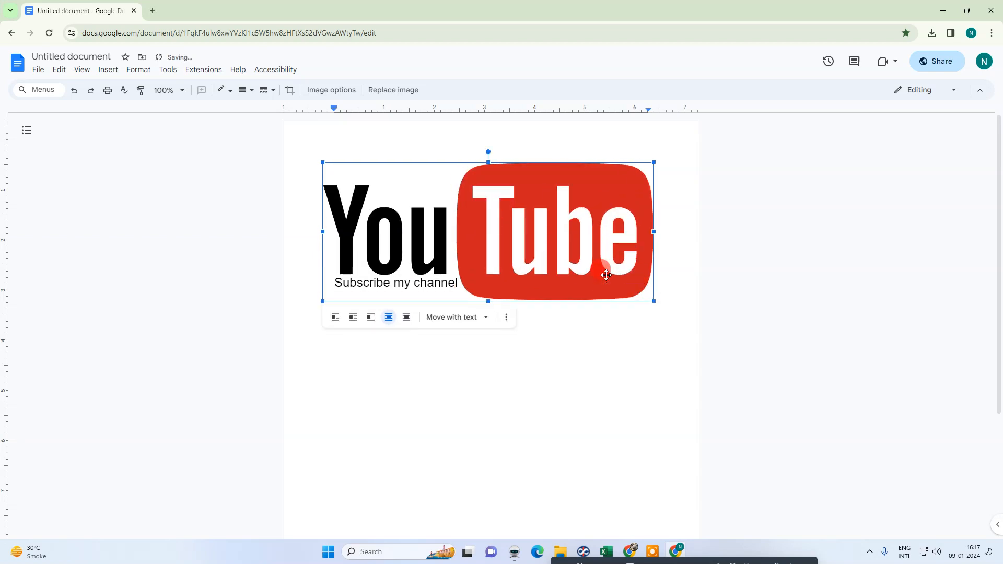
pyautogui.moveTo(529, 255); pyautogui.dragTo(520, 225)
pyautogui.click(444, 387)
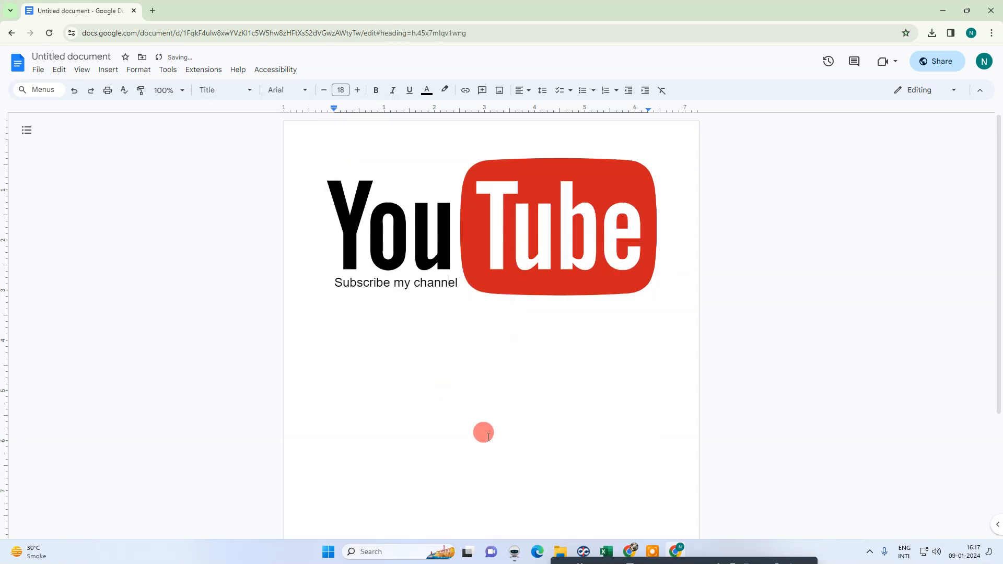
pyautogui.click(575, 249)
pyautogui.click(327, 416)
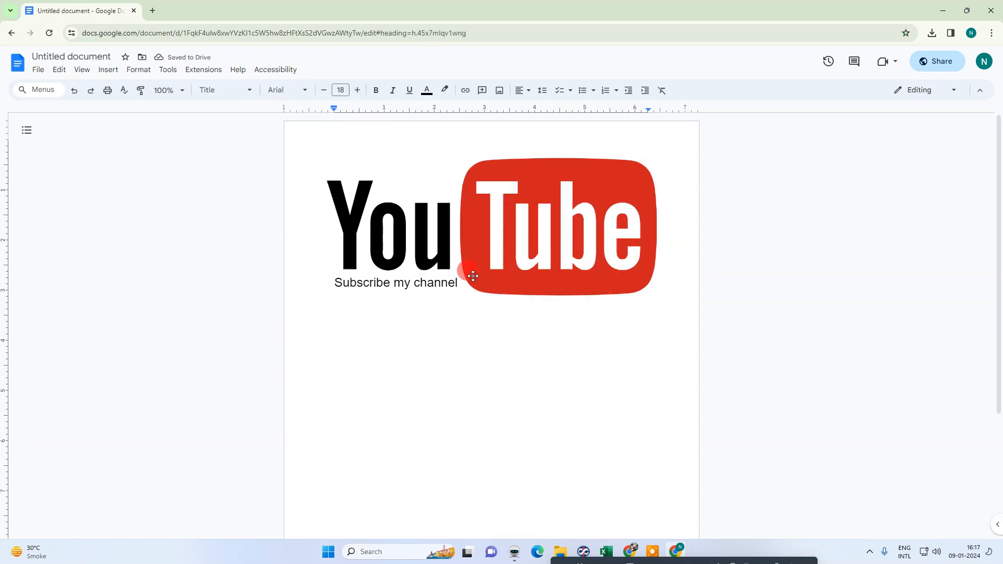
pyautogui.click(434, 282)
pyautogui.doubleClick(389, 282)
pyautogui.click(417, 283)
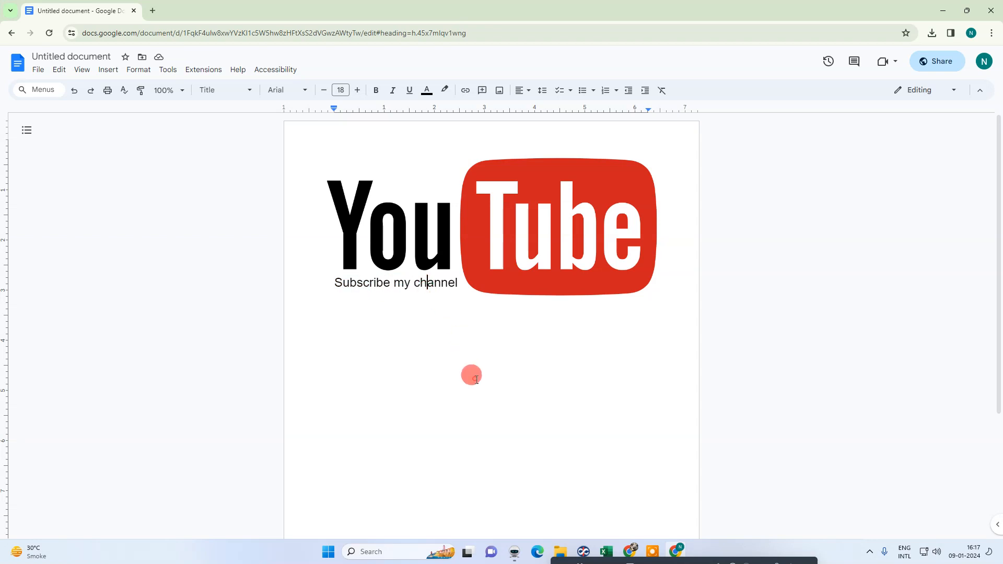
pyautogui.click(541, 248)
pyautogui.click(366, 279)
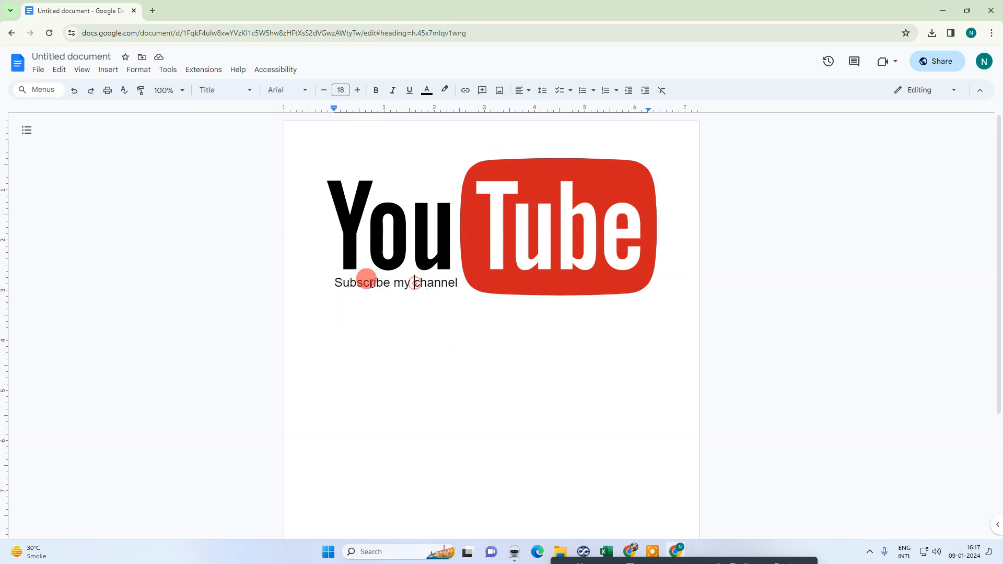
# - Delete the YouTube image and the "Subscribe my channel" text from the document
pyautogui.click(534, 251)
pyautogui.press('Delete')
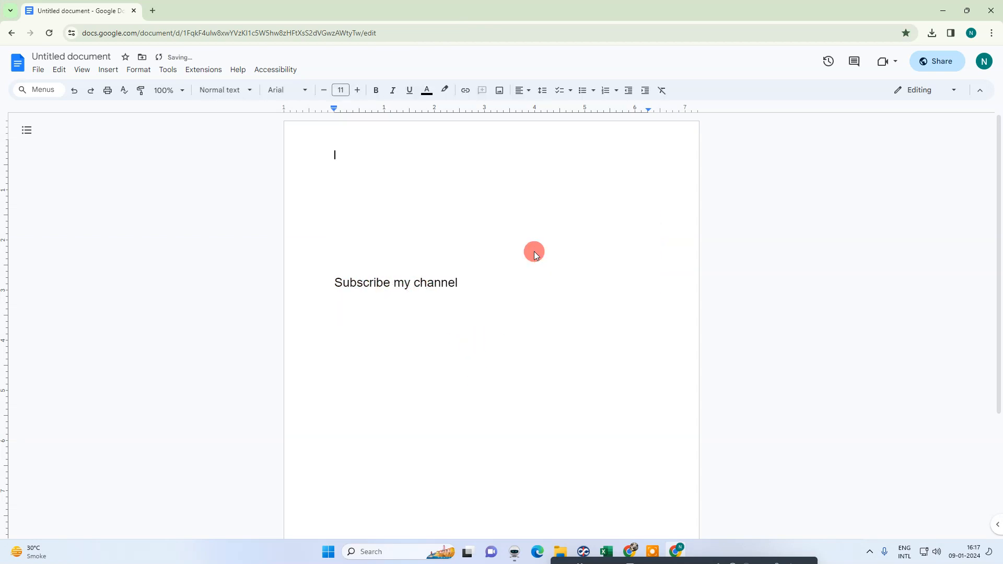
pyautogui.doubleClick(417, 282)
pyautogui.tripleClick(417, 282)
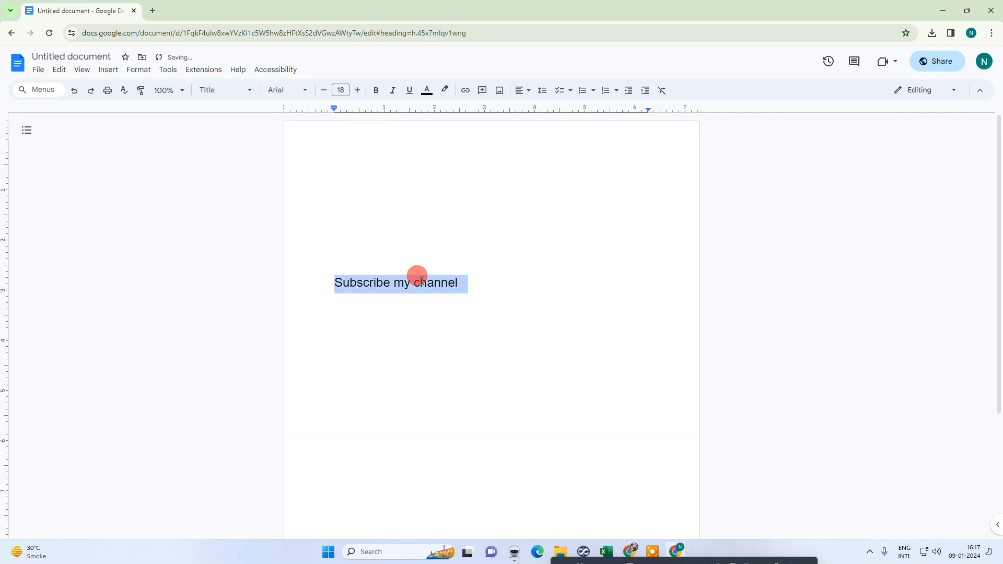
pyautogui.press('Delete')
# - Start a new drawing in the document and open the web image search for inserting a picture into it
pyautogui.click(117, 75)
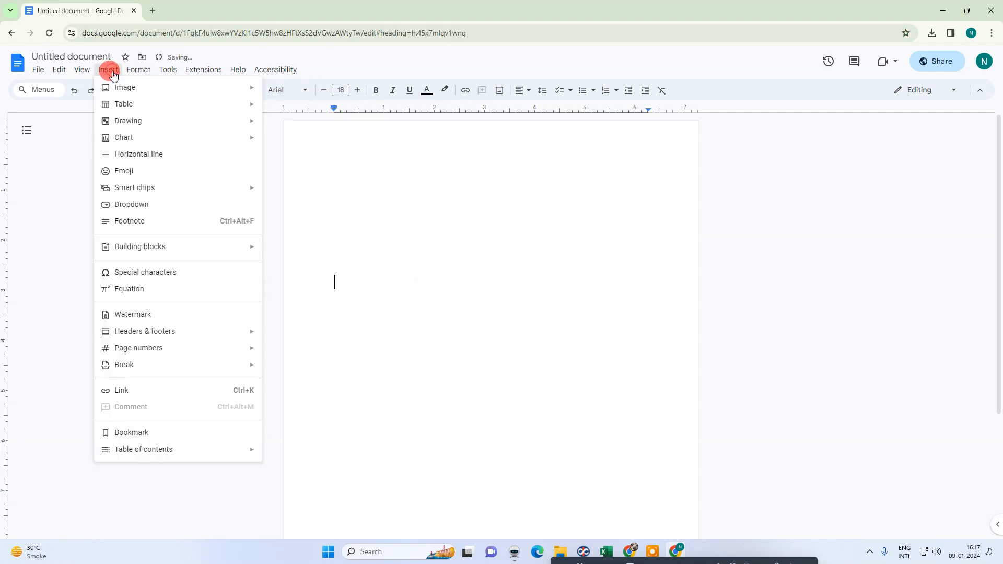
pyautogui.moveTo(137, 125)
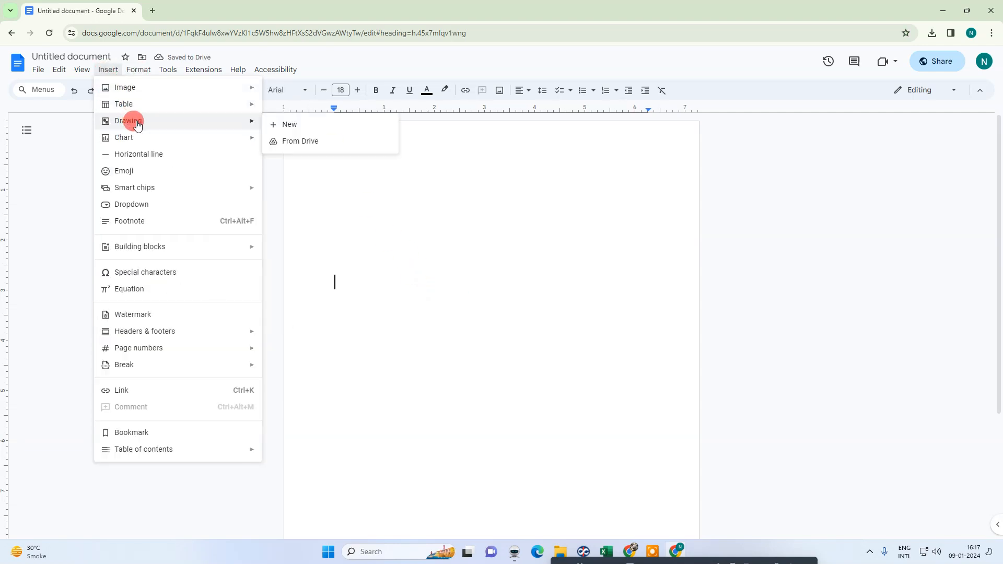
pyautogui.click(276, 124)
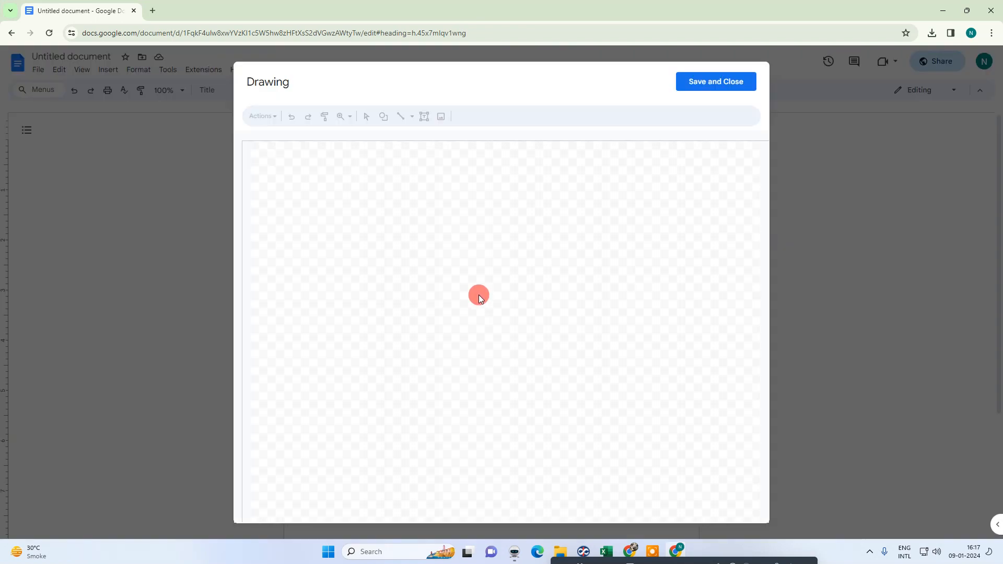
pyautogui.click(442, 116)
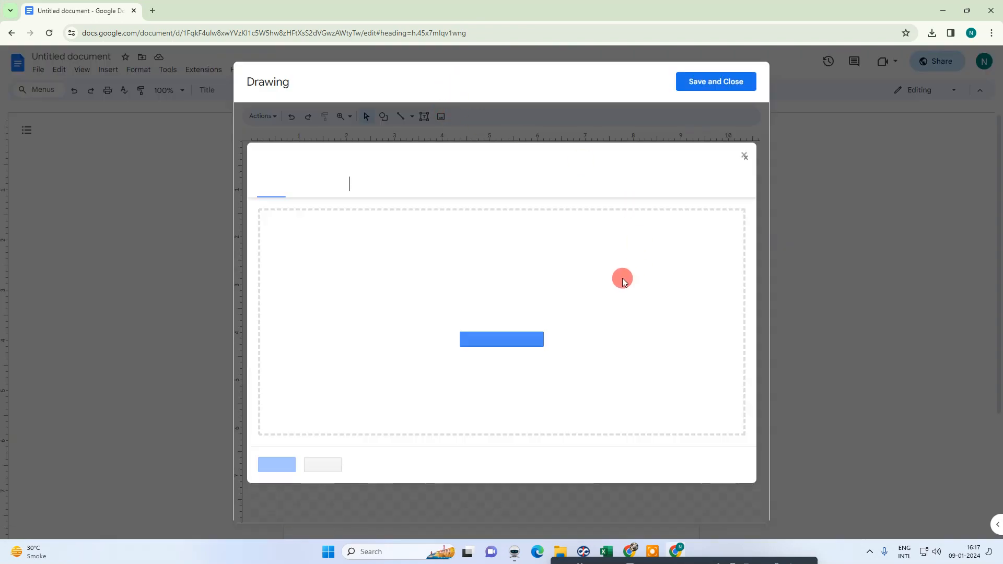
pyautogui.click(503, 184)
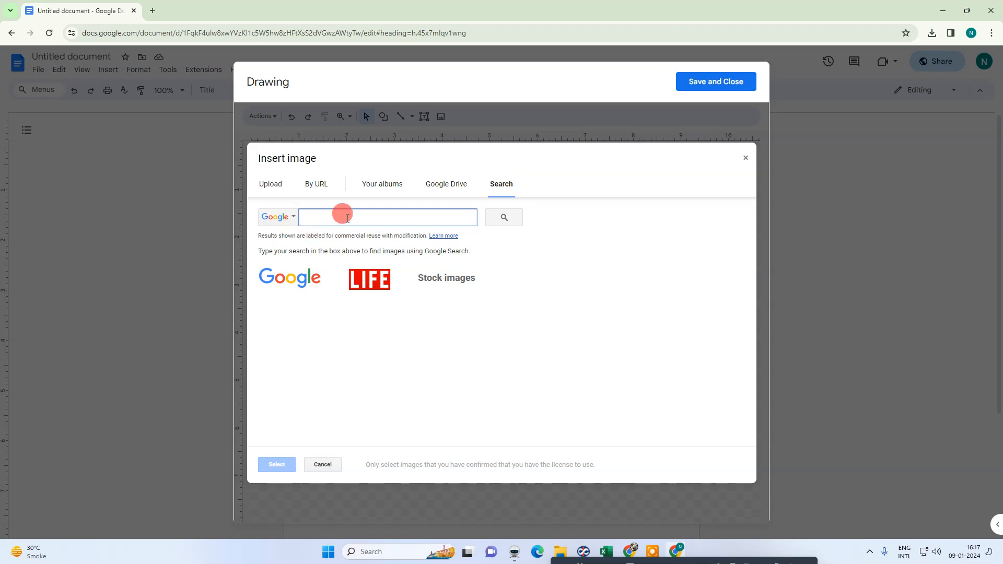
# - Search Google images for "youtube" and insert the first YouTube logo from the results into the drawing
pyautogui.write('googl')
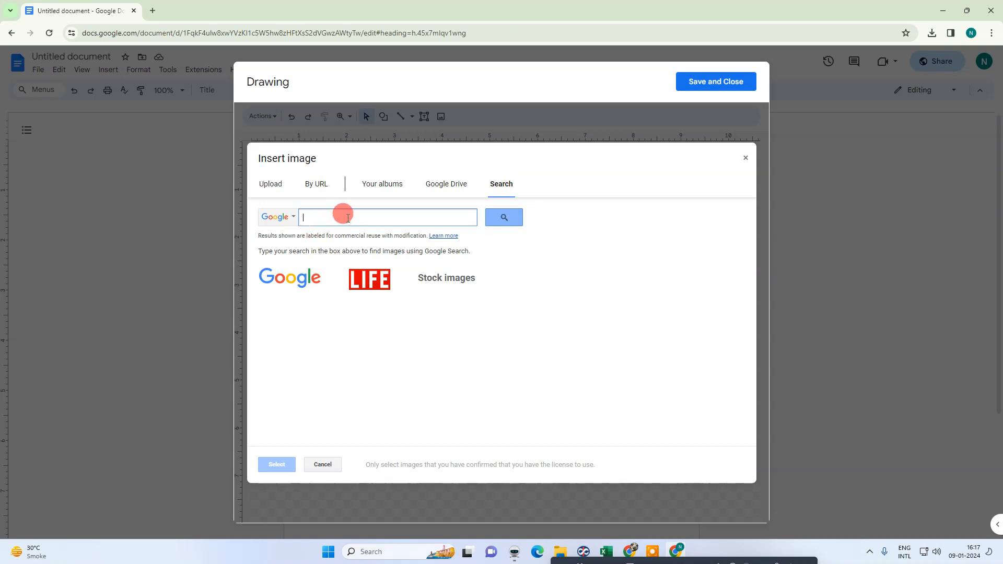
pyautogui.write('youtube')
pyautogui.click(276, 187)
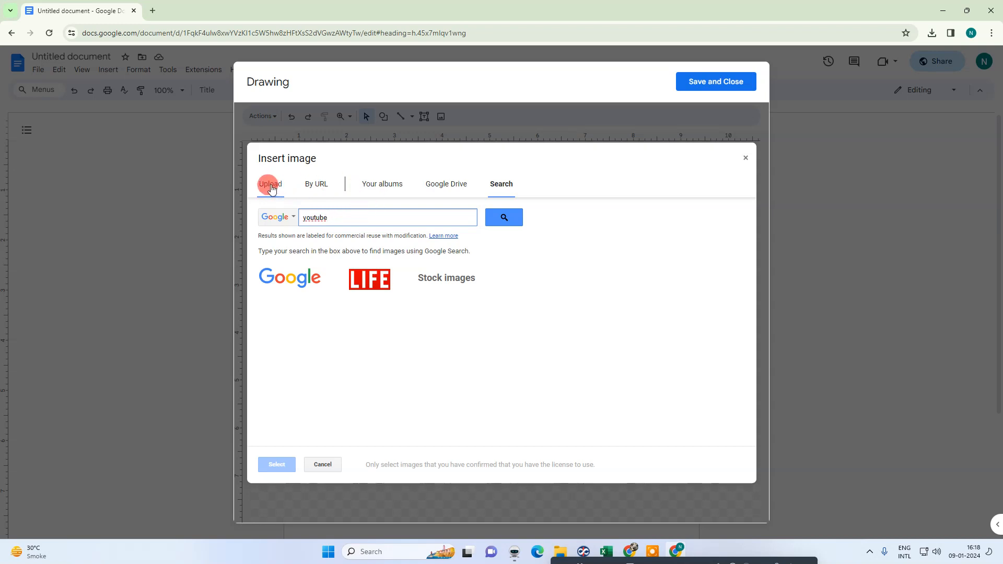
pyautogui.click(270, 186)
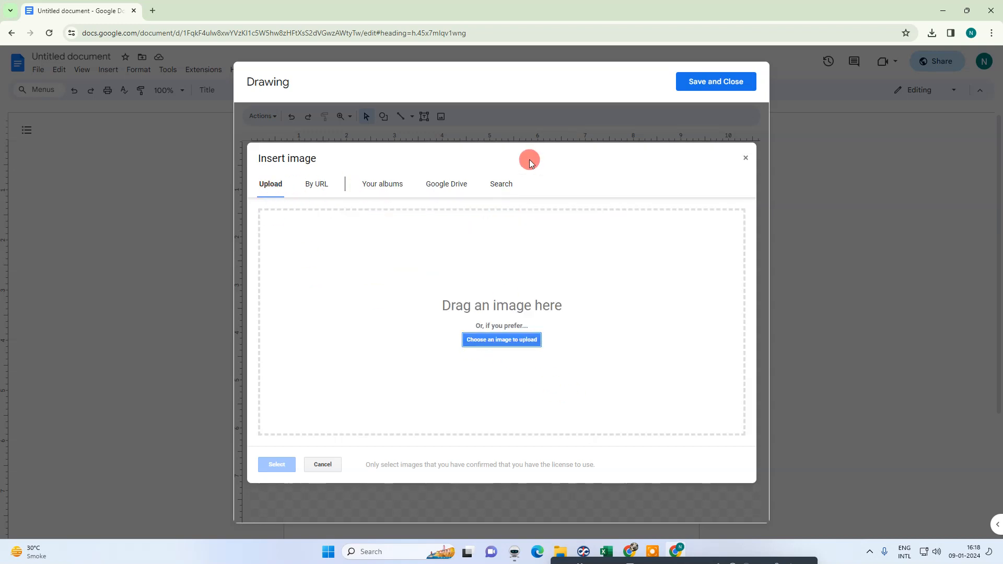
pyautogui.click(499, 184)
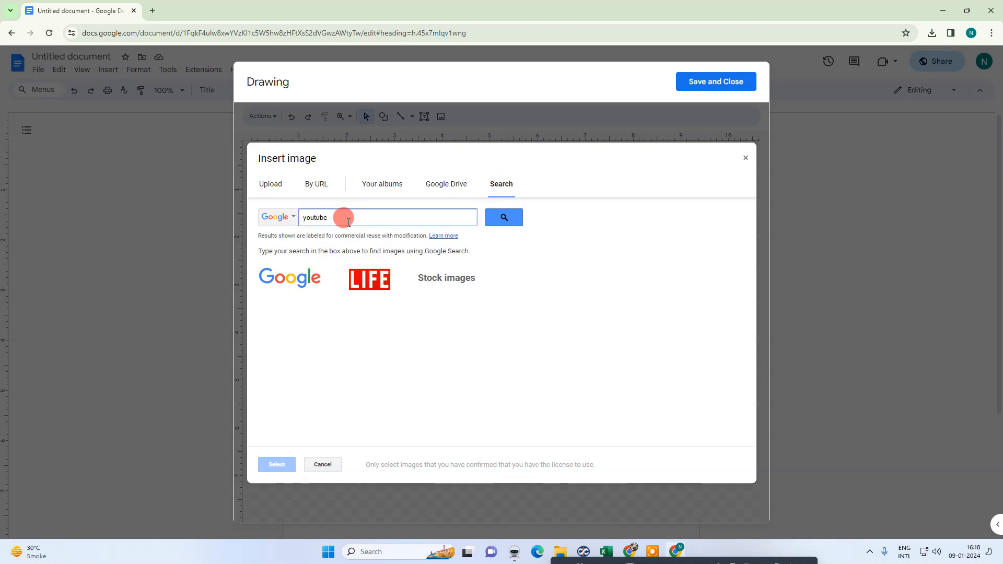
pyautogui.click(506, 217)
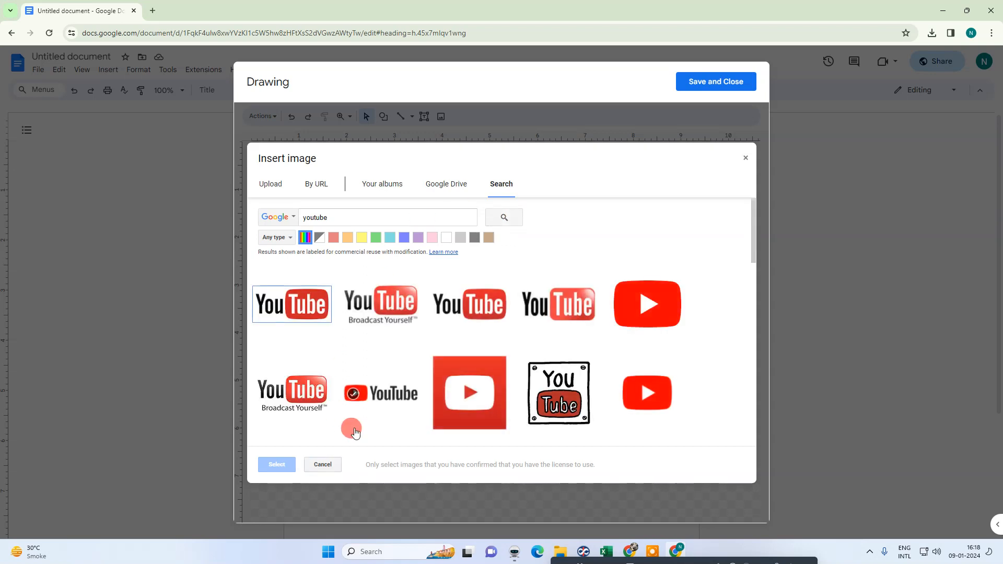
pyautogui.doubleClick(286, 314)
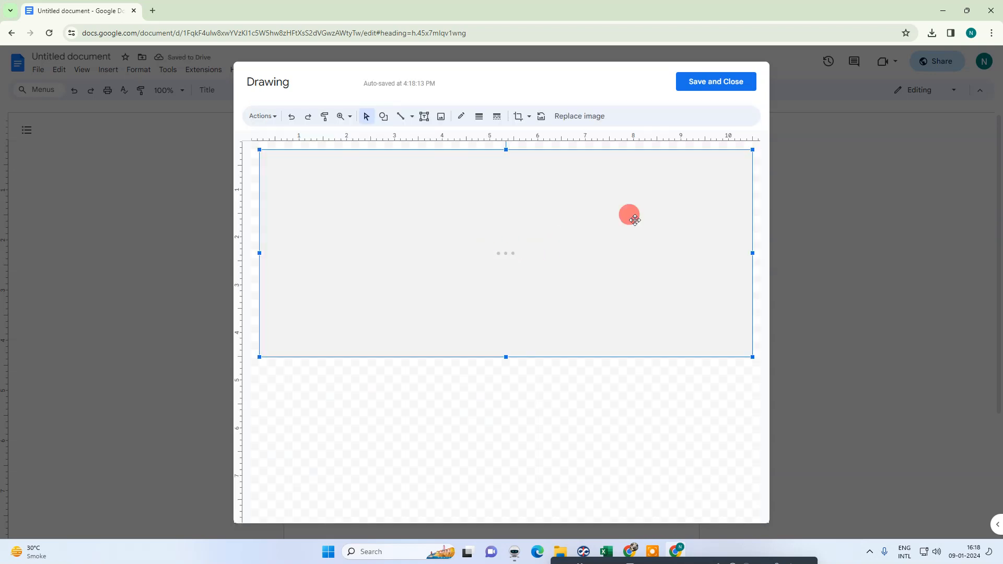
# - Resize the YouTube logo to about 8 inches wide and place it in the upper part of the drawing canvas
pyautogui.moveTo(751, 150); pyautogui.dragTo(559, 227)
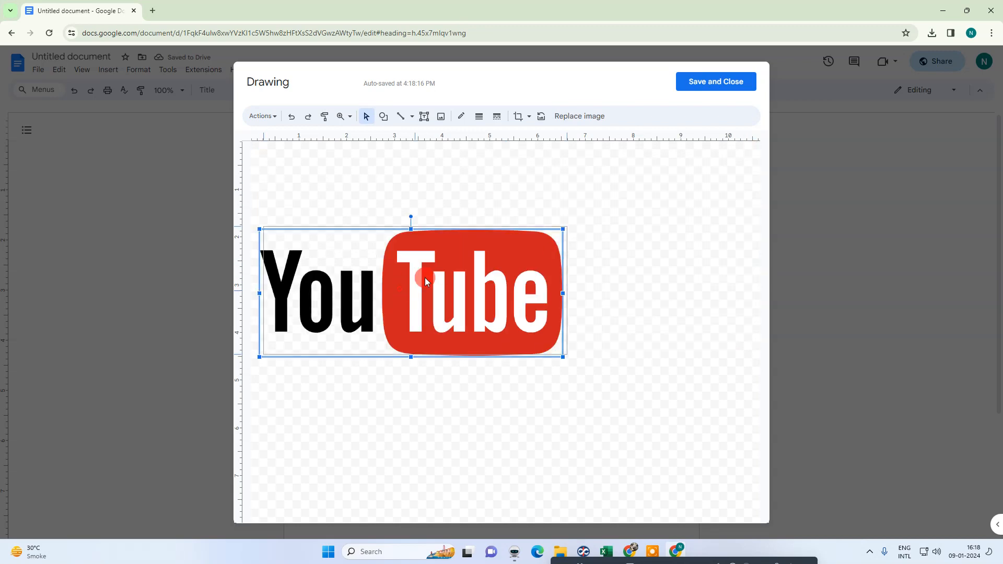
pyautogui.moveTo(421, 280); pyautogui.dragTo(529, 279)
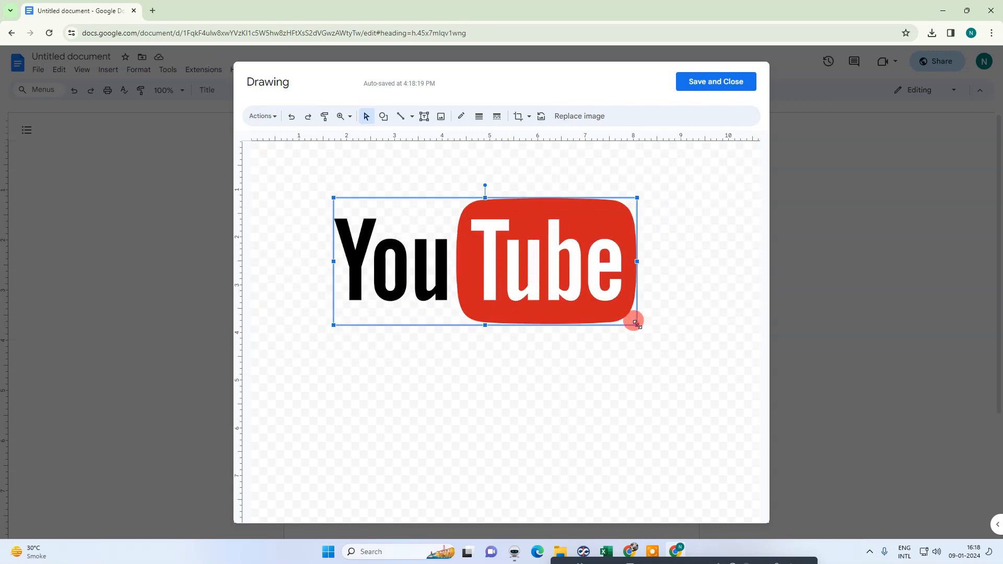
pyautogui.moveTo(636, 322); pyautogui.dragTo(687, 349)
pyautogui.moveTo(522, 265); pyautogui.dragTo(543, 243)
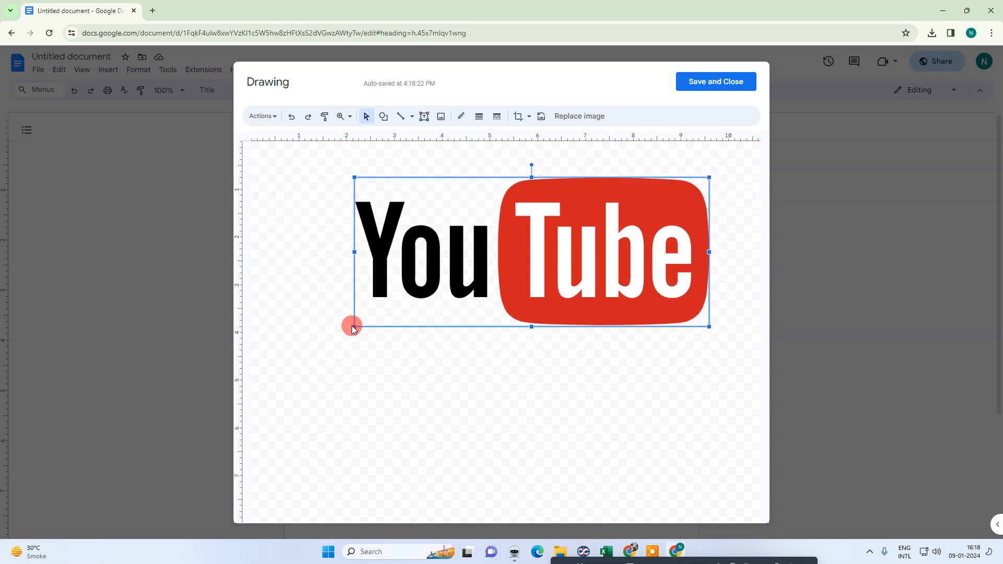
pyautogui.moveTo(351, 325); pyautogui.dragTo(313, 343)
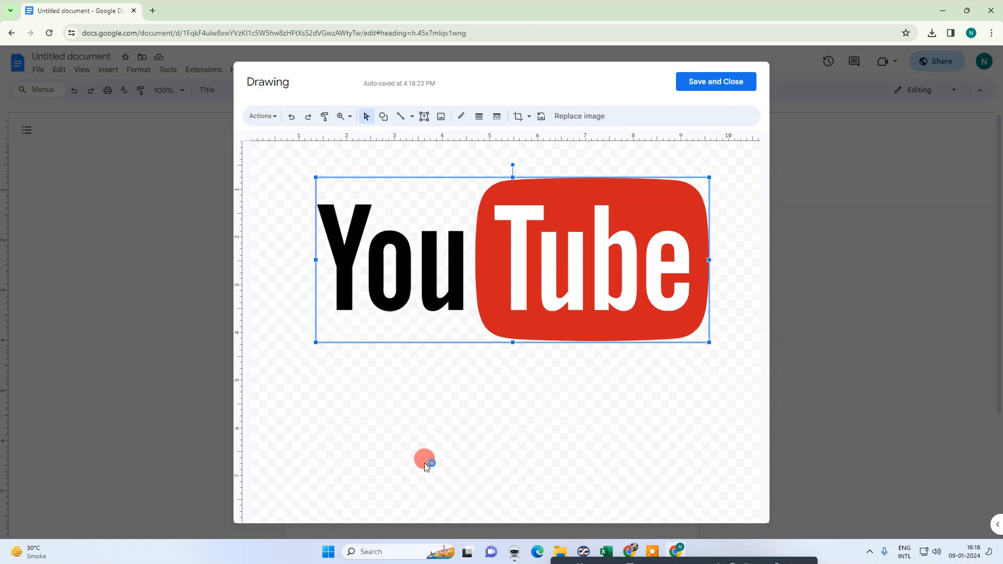
pyautogui.click(423, 463)
pyautogui.click(550, 284)
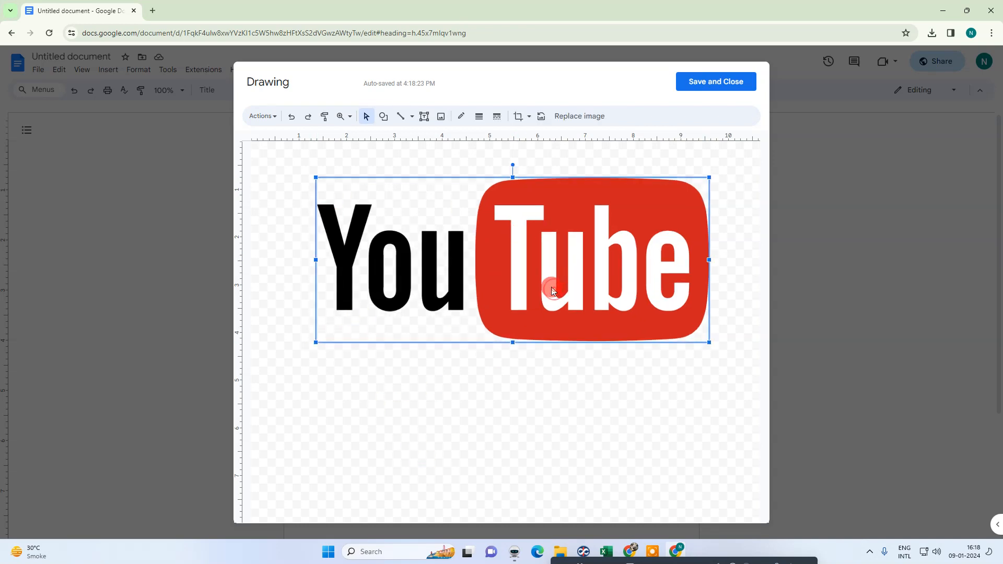
# - Add a text box reading "SUBSCRIBE MY CHANNEL" beneath the word "You", wide enough to hold the text on one line
pyautogui.click(424, 117)
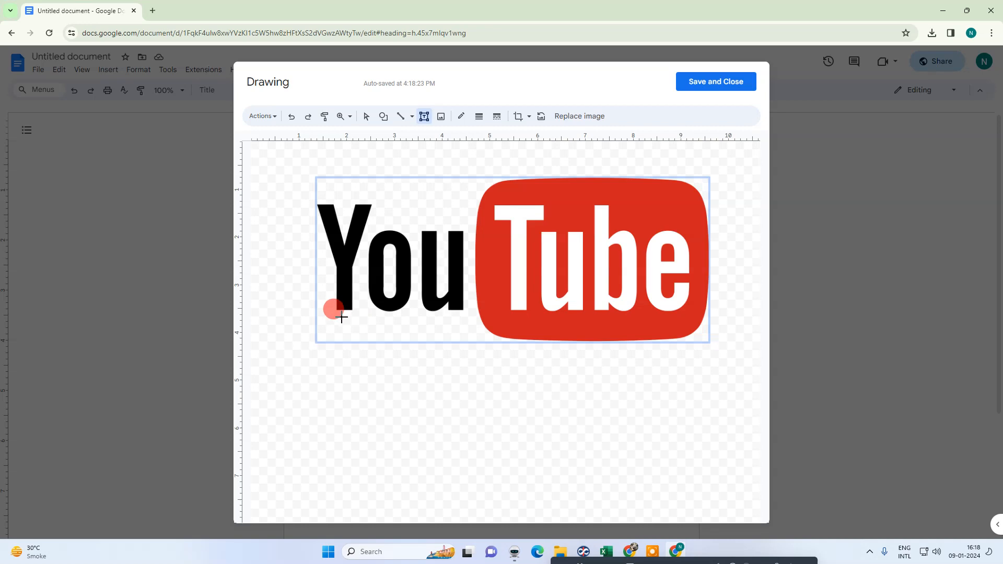
pyautogui.moveTo(342, 318); pyautogui.dragTo(463, 337)
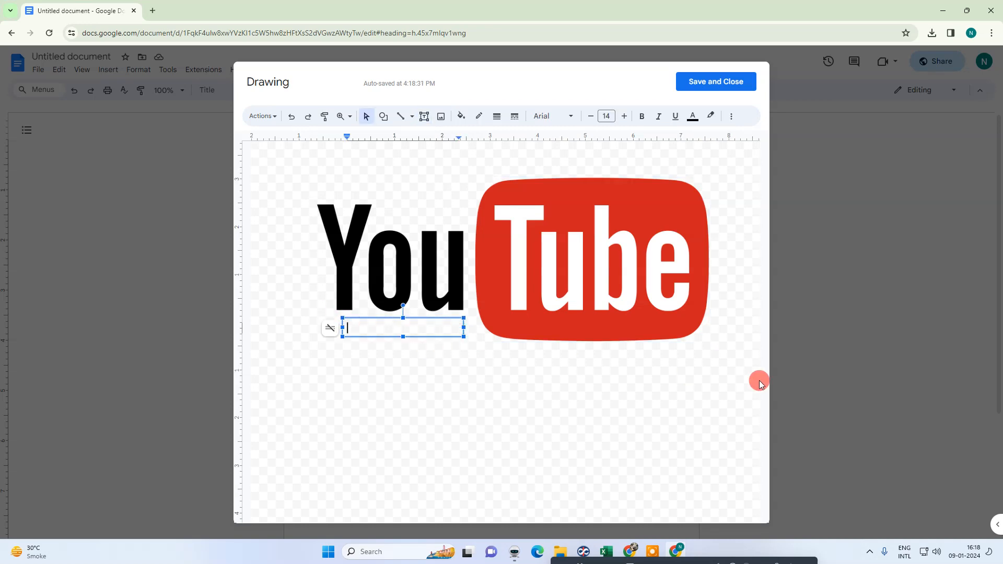
pyautogui.write('SUBSCRIBE MY CH')
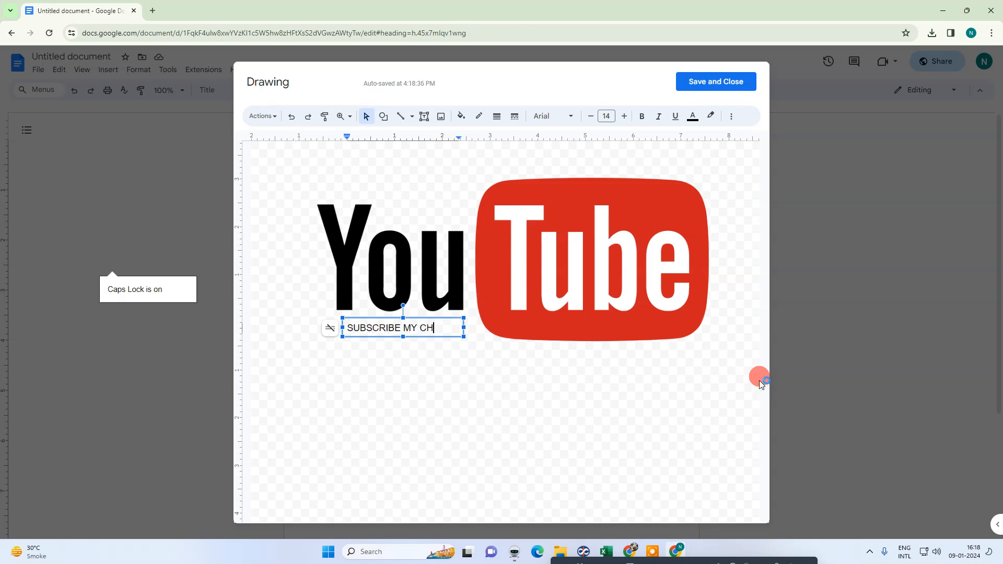
pyautogui.write('ANNEL')
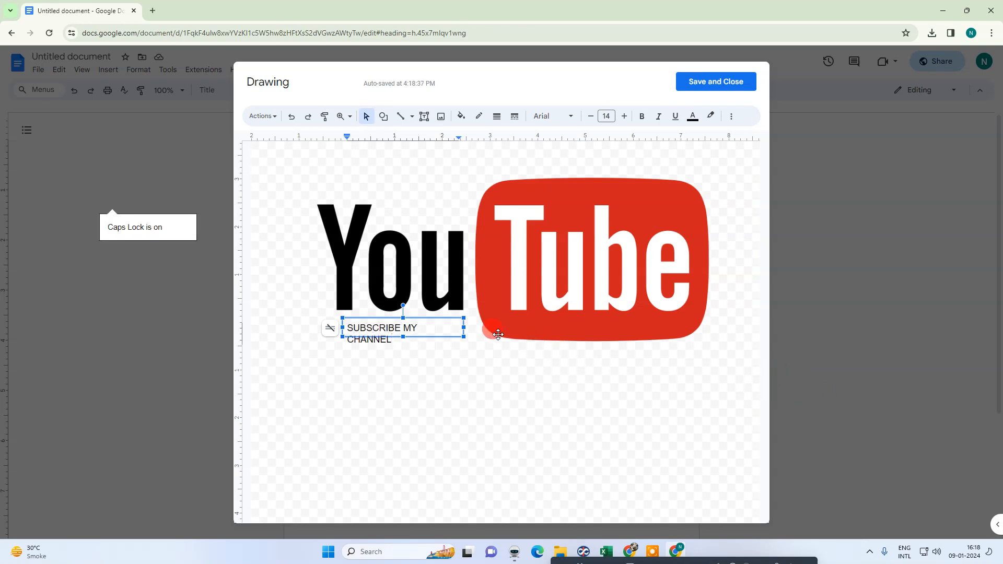
pyautogui.moveTo(465, 328); pyautogui.dragTo(492, 327)
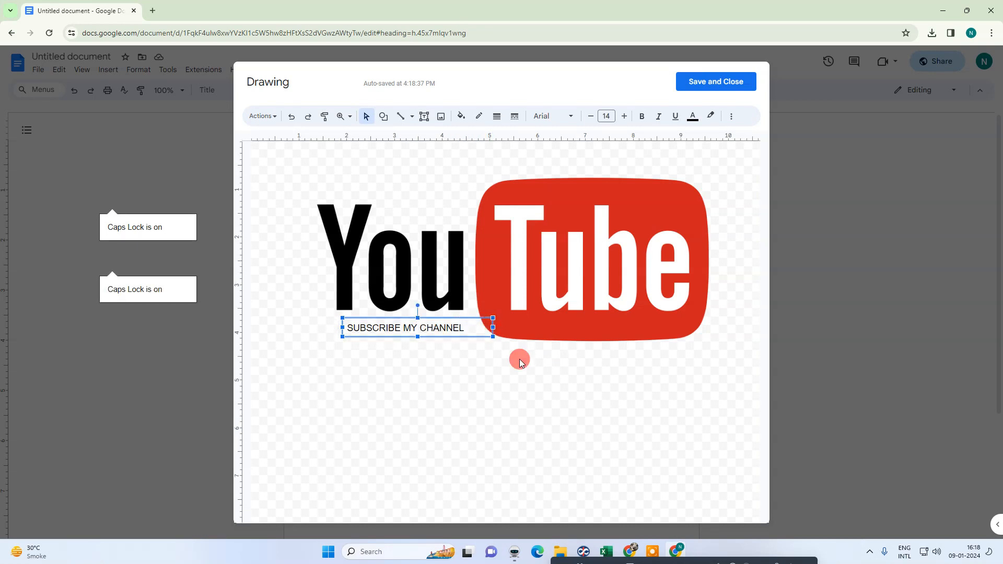
pyautogui.click(528, 390)
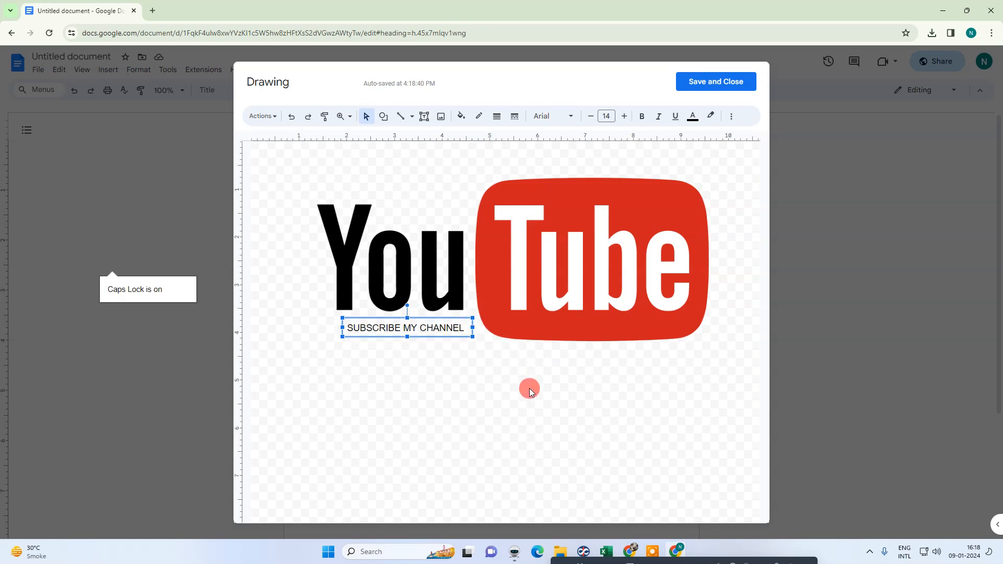
# - Move the "SUBSCRIBE MY CHANNEL" text box just above the word "You" and save the drawing into the document
pyautogui.click(418, 330)
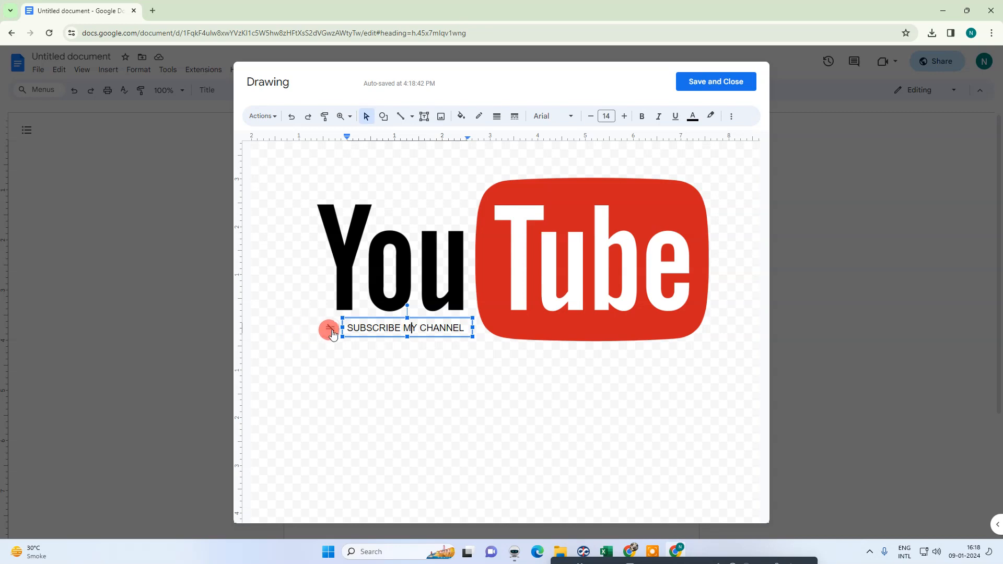
pyautogui.moveTo(346, 321); pyautogui.dragTo(334, 186)
pyautogui.click(436, 471)
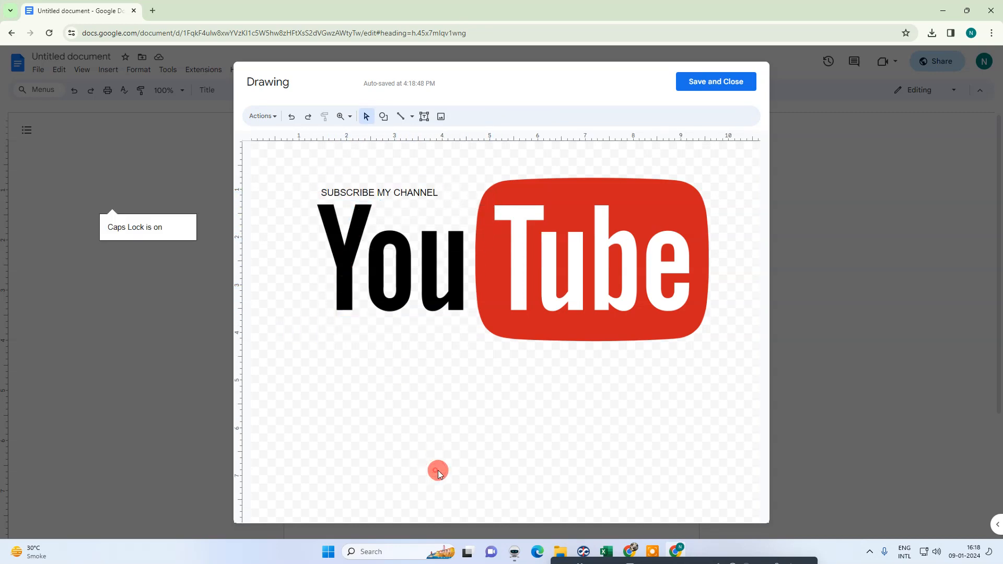
pyautogui.click(694, 83)
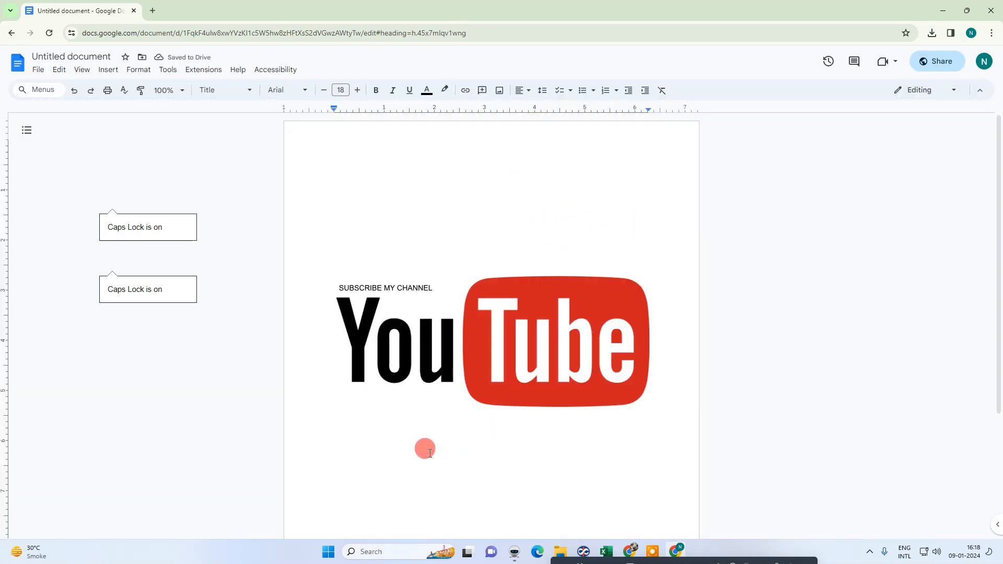
# - Move the inserted drawing higher on the page and set its text wrapping to Wrap text
pyautogui.moveTo(528, 340); pyautogui.dragTo(531, 226)
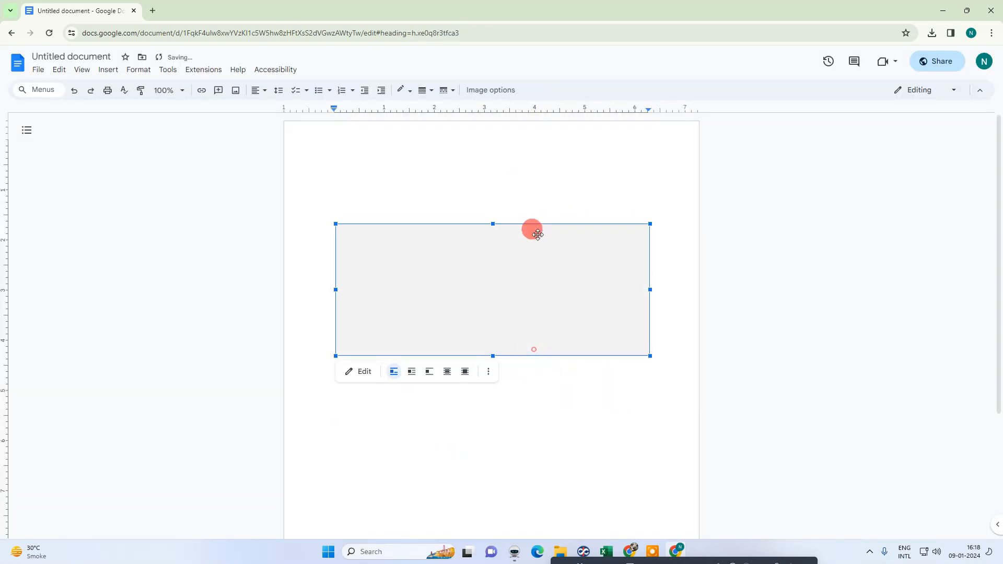
pyautogui.click(537, 273)
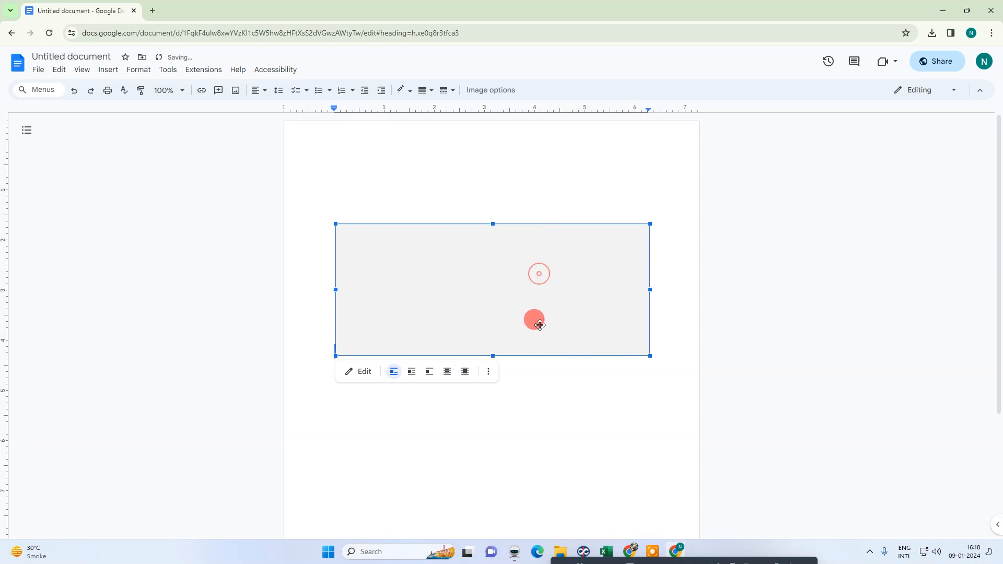
pyautogui.click(526, 417)
pyautogui.moveTo(510, 306)
pyautogui.mouseDown()
pyautogui.moveTo(497, 280)
pyautogui.moveTo(505, 194)
pyautogui.mouseUp()
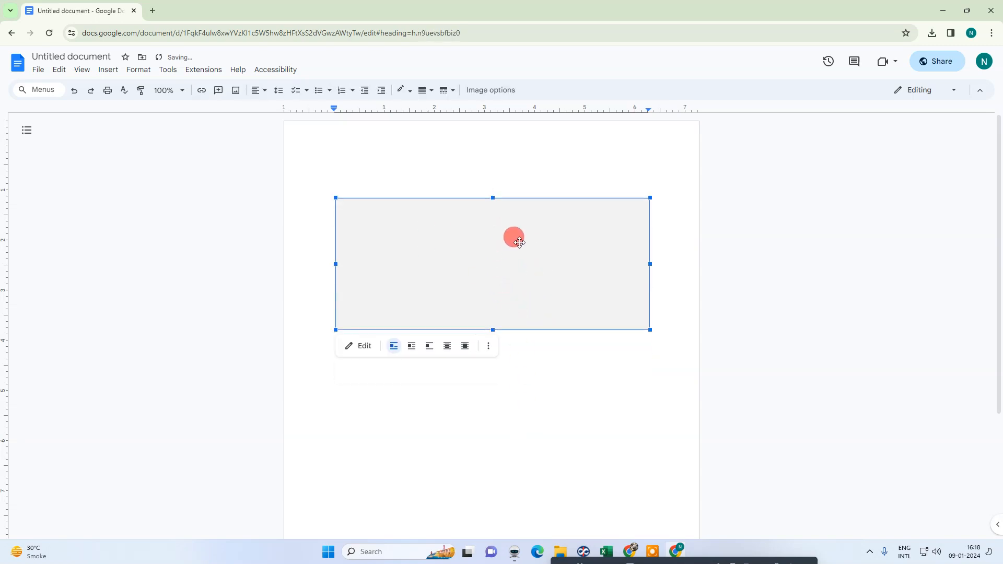
pyautogui.click(411, 348)
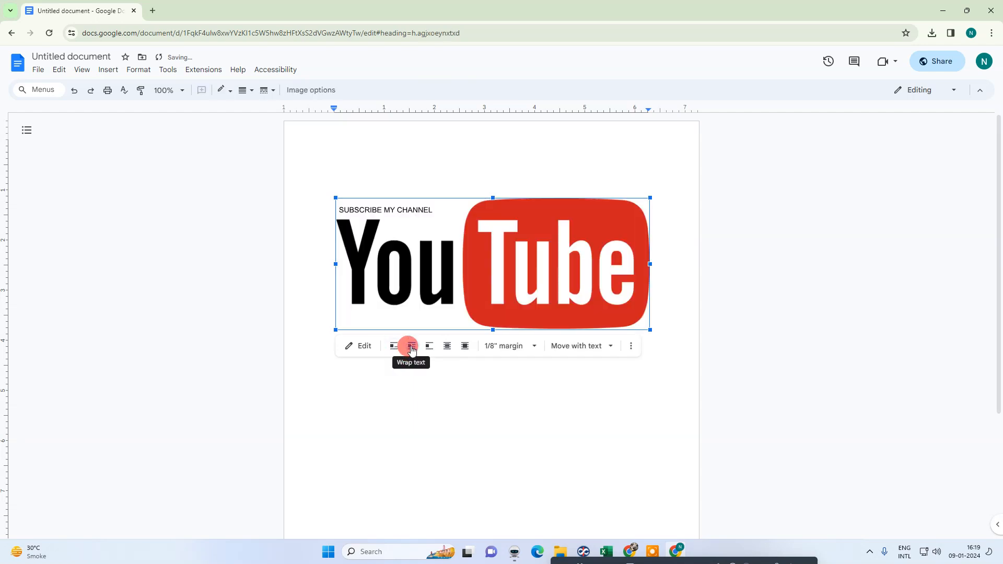
pyautogui.click(440, 398)
# - Resize the drawing to about 7 inches wide, position it near the top of the page, and show the desktop
pyautogui.moveTo(507, 273)
pyautogui.mouseDown()
pyautogui.moveTo(444, 353)
pyautogui.moveTo(517, 273)
pyautogui.mouseUp()
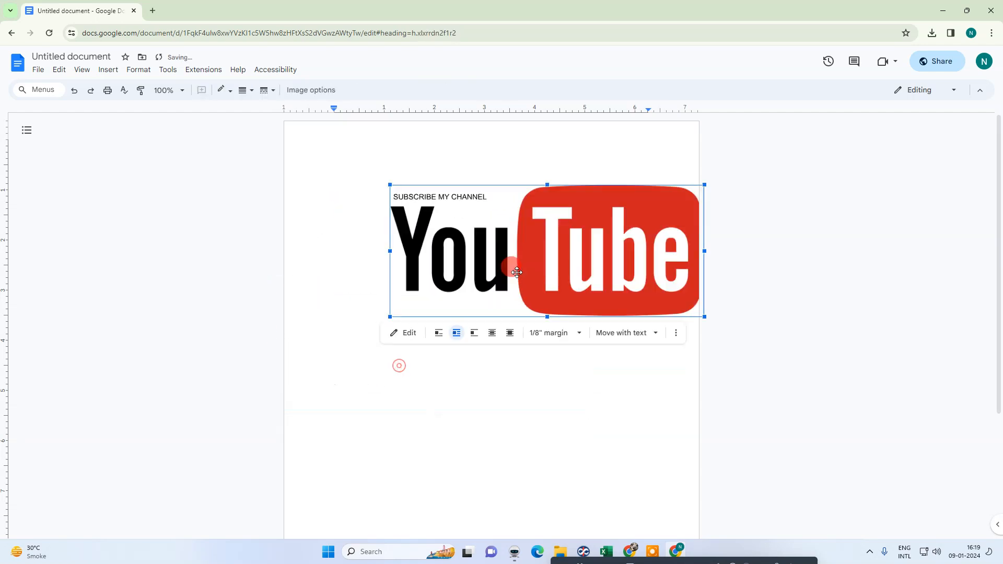
pyautogui.moveTo(699, 184); pyautogui.dragTo(559, 245)
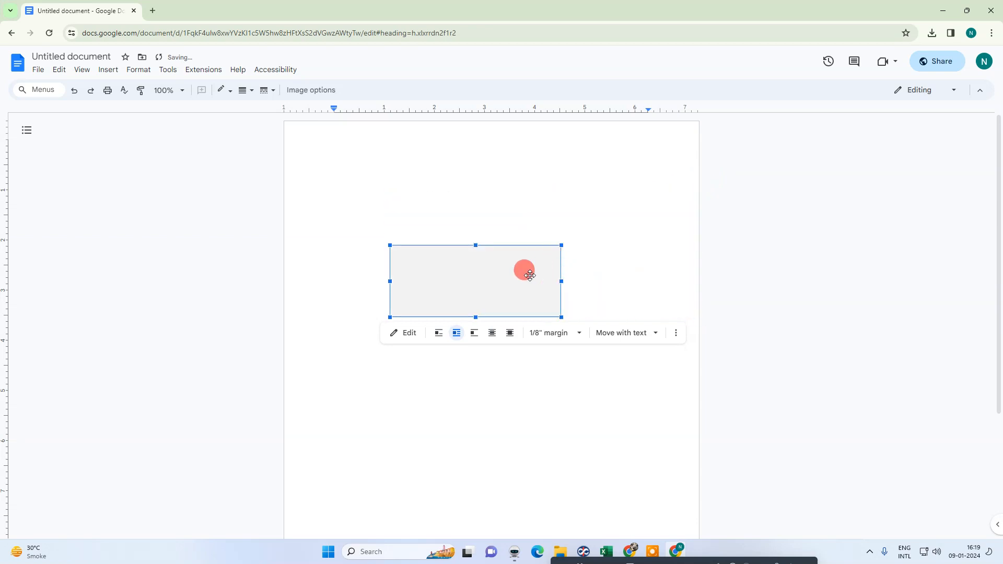
pyautogui.moveTo(490, 288); pyautogui.dragTo(506, 224)
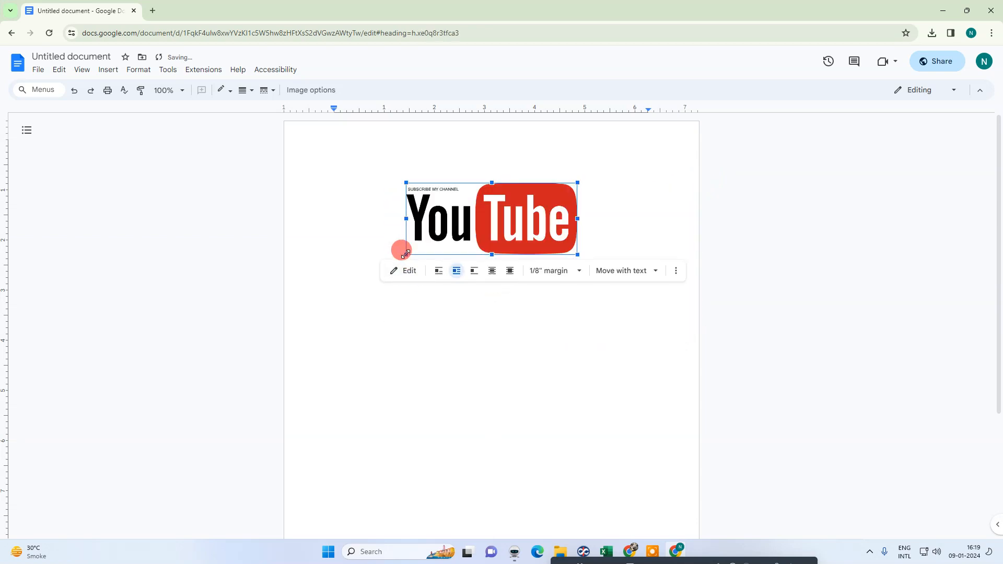
pyautogui.moveTo(399, 253); pyautogui.dragTo(352, 330)
pyautogui.moveTo(362, 259); pyautogui.dragTo(477, 240)
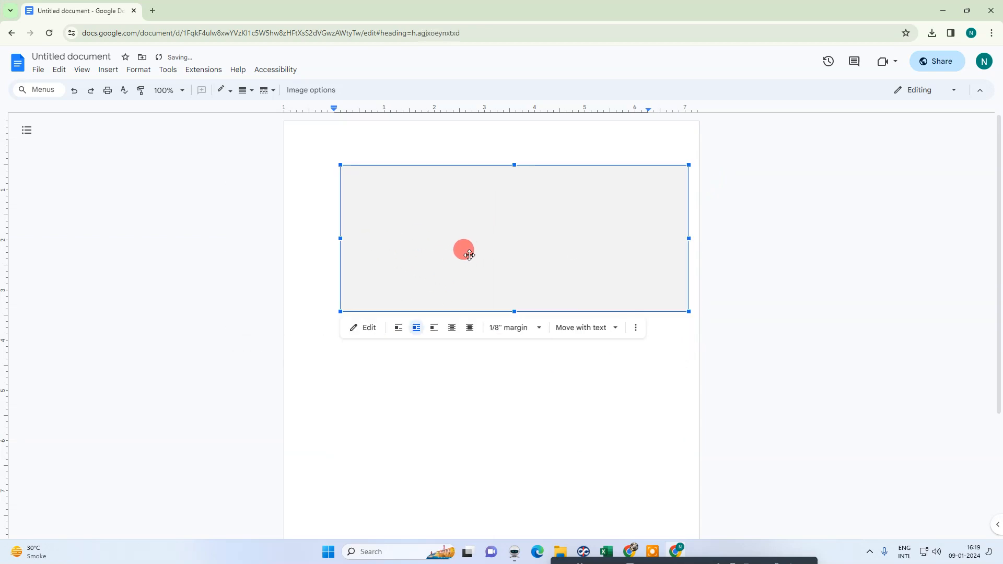
pyautogui.click(516, 450)
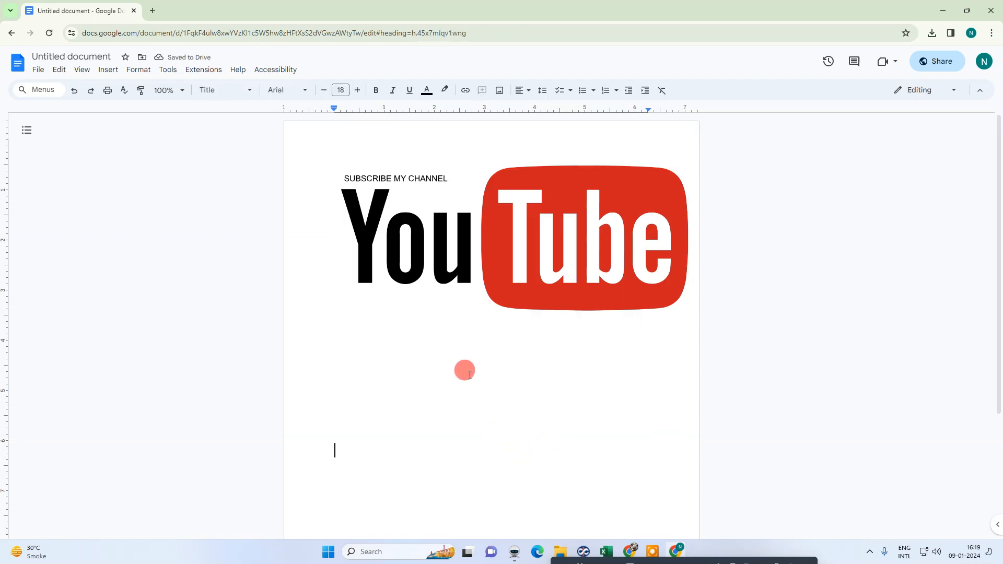
pyautogui.press('super+d')
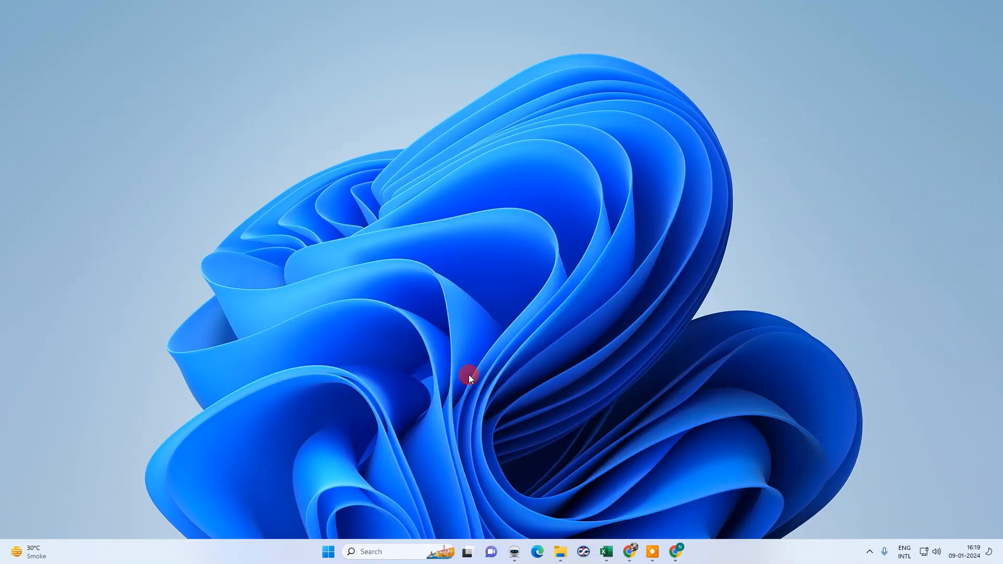